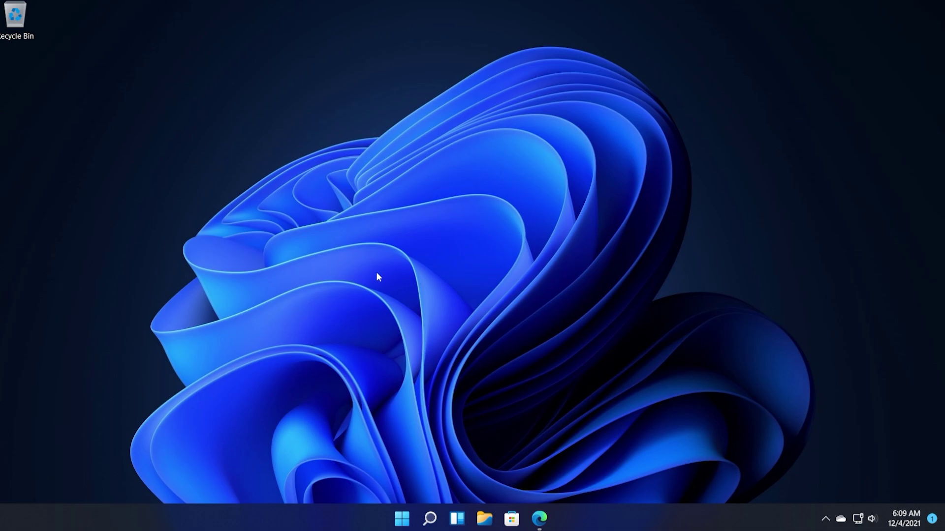
- Open the Windows widgets board, try dragging the Weather card, then dismiss the board
click(457, 518)
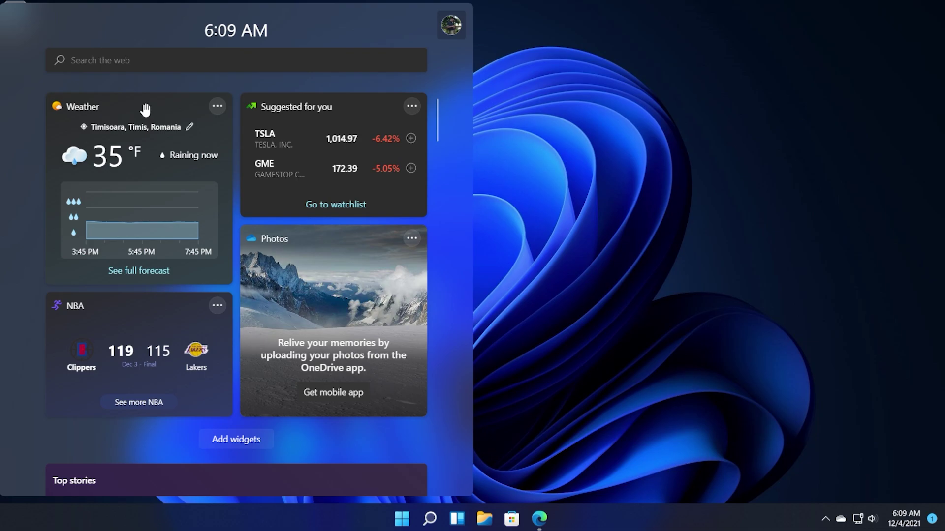
drag(171, 101, 152, 109)
click(453, 522)
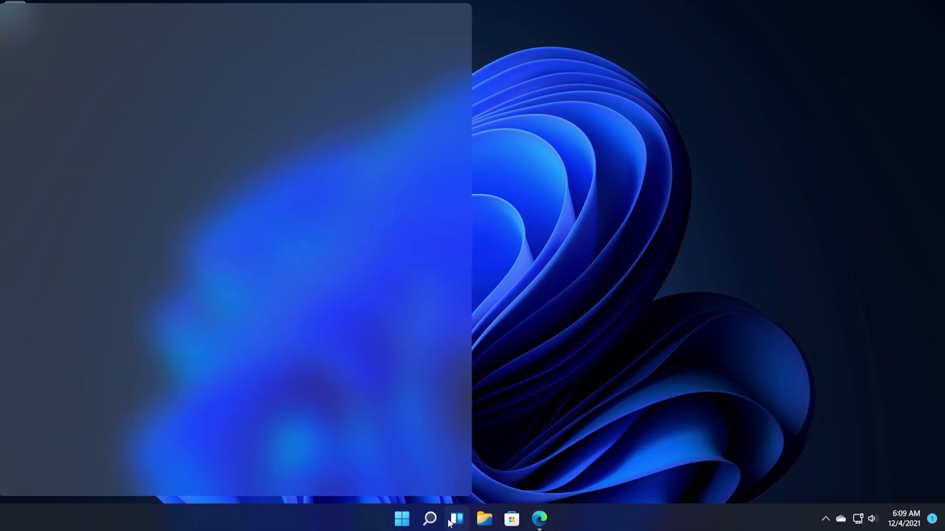
click(454, 522)
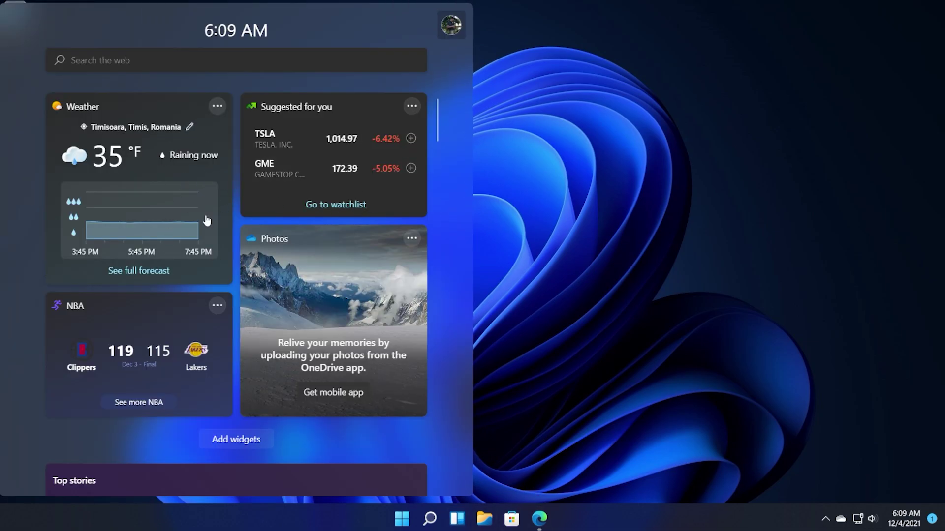
key(Escape)
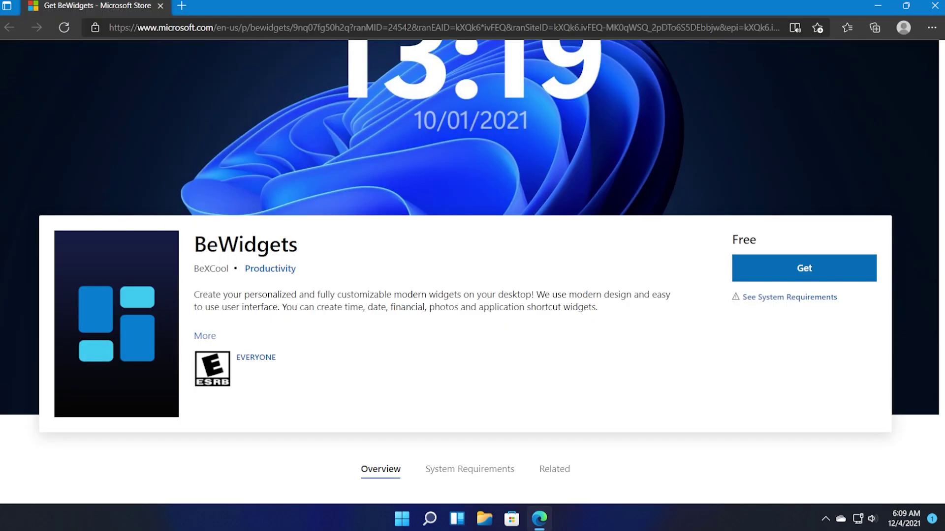
- Select and deselect the BeWidgets title, part of the description, and the word customizable
drag(194, 245, 311, 224)
click(385, 281)
drag(216, 294, 338, 295)
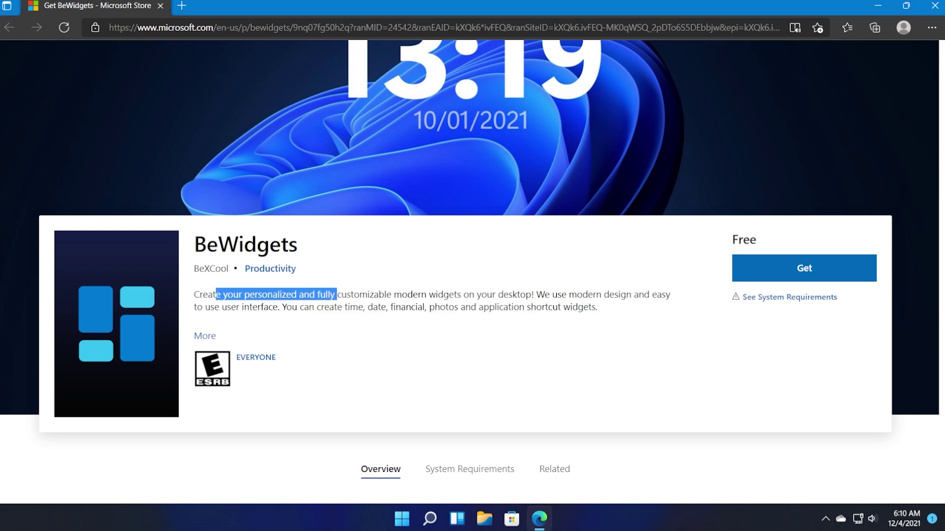
click(340, 300)
double_click(387, 298)
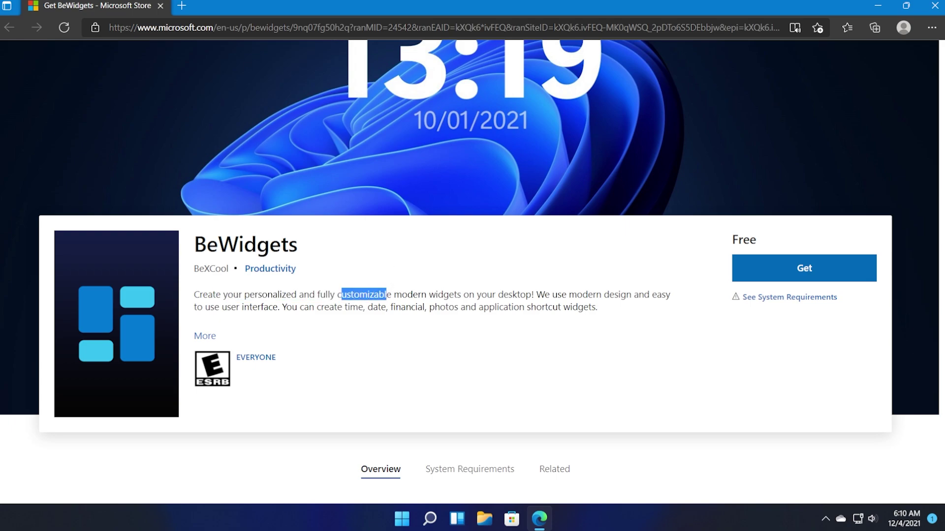
click(388, 300)
- Scroll the BeWidgets listing, then get the free app through the Microsoft Store app
scroll(435, 333, down, 4)
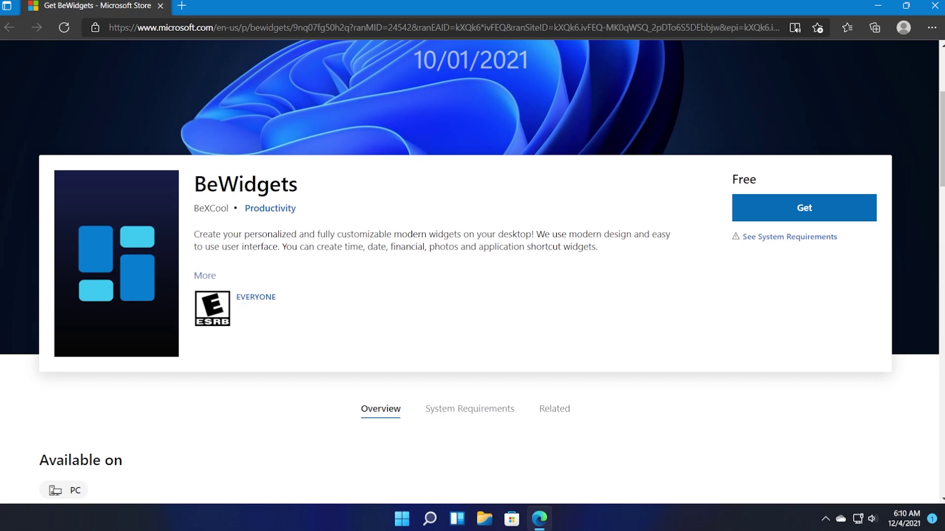
scroll(268, 295, up, 6)
scroll(338, 319, down, 2)
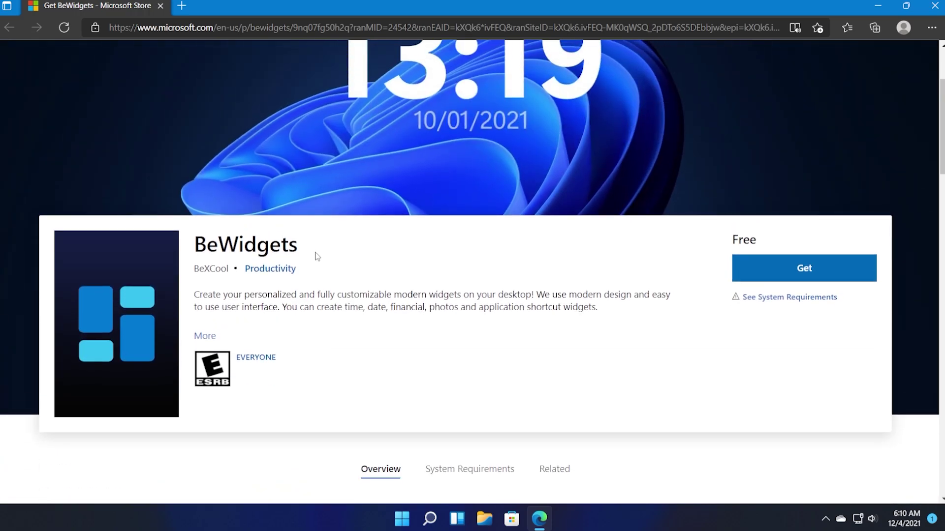
drag(309, 248, 218, 245)
click(365, 258)
click(801, 274)
click(553, 110)
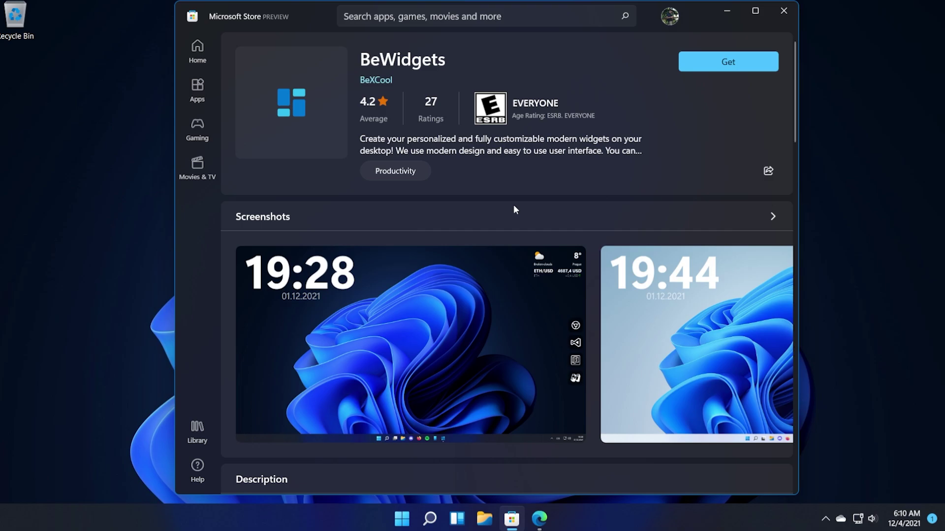
- Install BeWidgets with Get, then launch the freshly installed app with Open
click(732, 62)
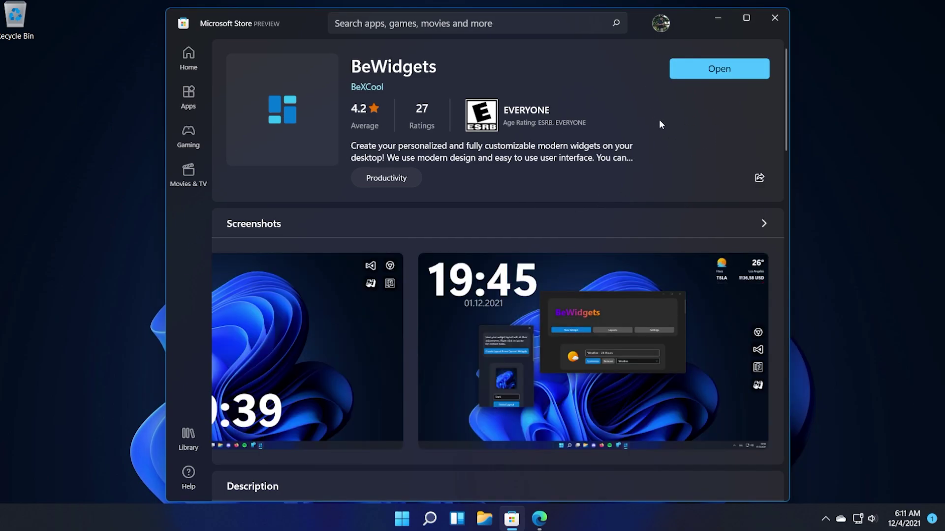
click(733, 71)
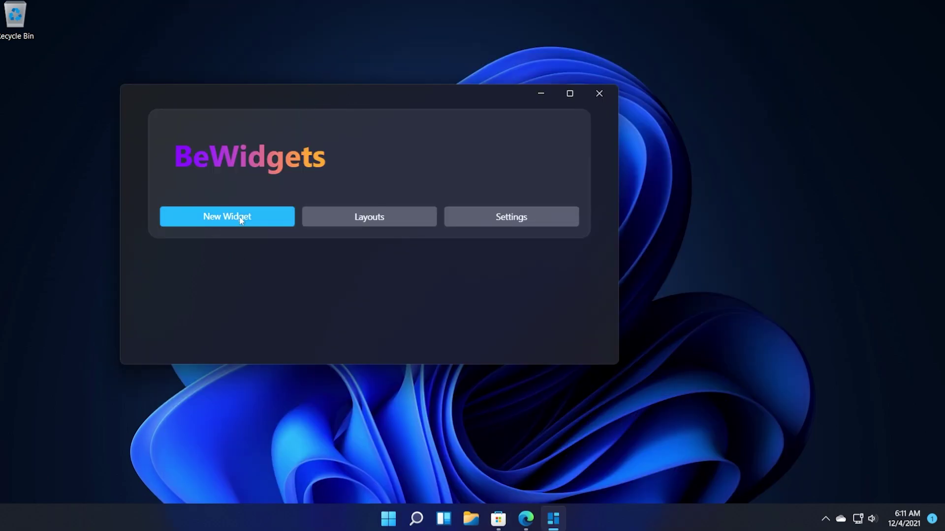
- Save the current widgets as layout NewLayout0 in the Layouts panel, then close the panel
click(362, 224)
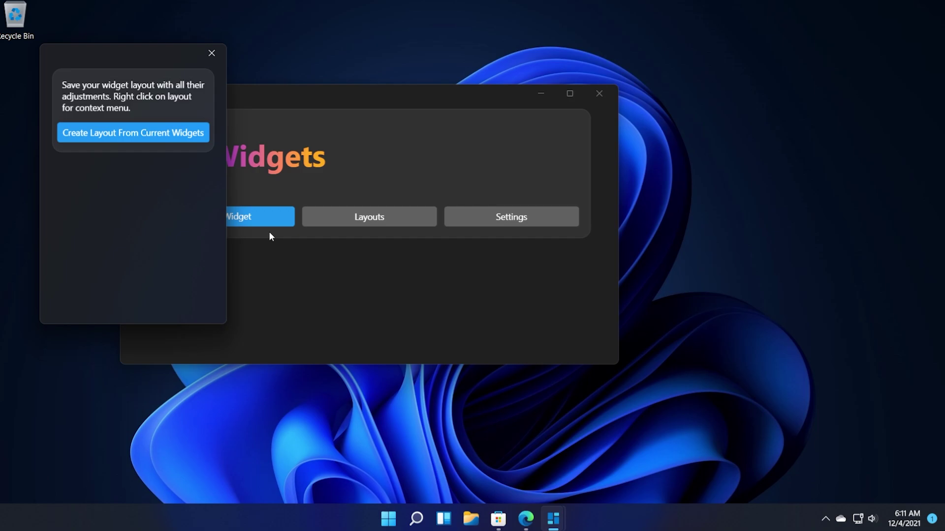
click(120, 138)
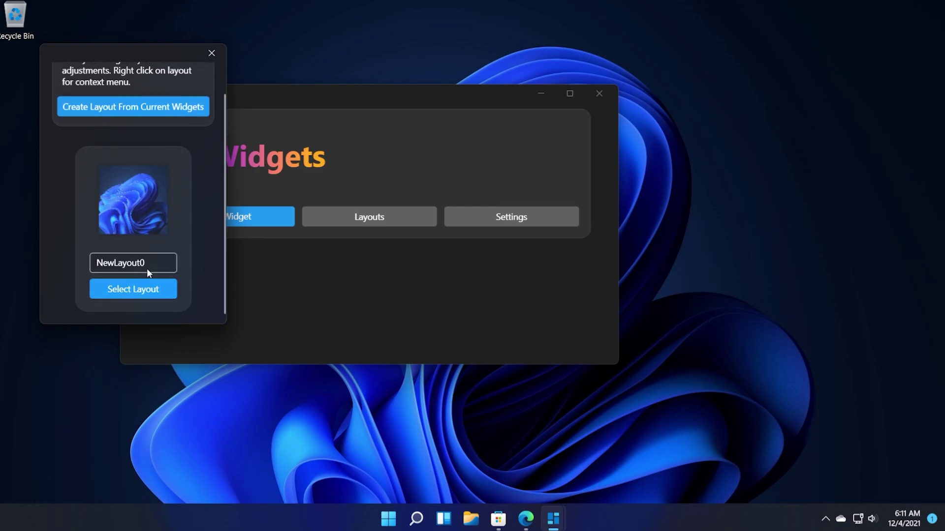
click(213, 53)
- Open BeWidgets Settings, move it right, and expand the startup and notification Preferences
click(515, 215)
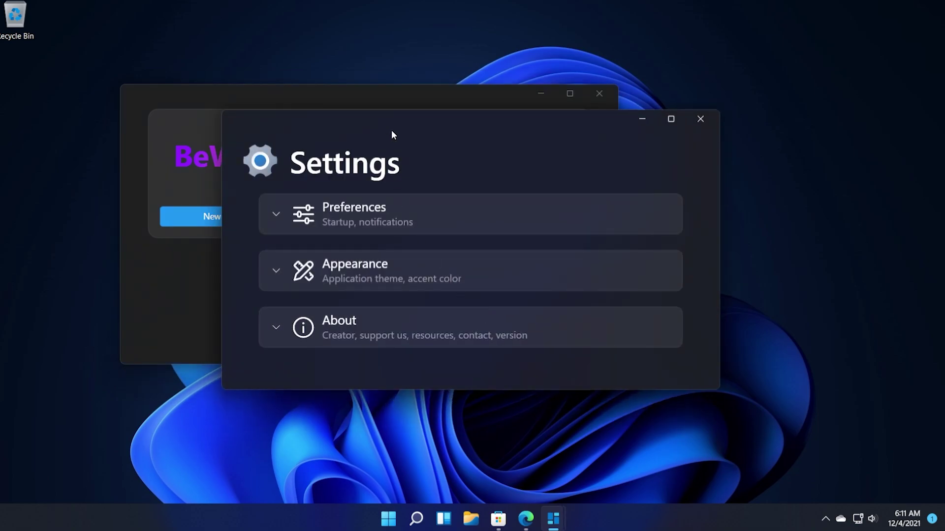
drag(393, 133, 610, 147)
click(492, 229)
scroll(636, 267, down, 3)
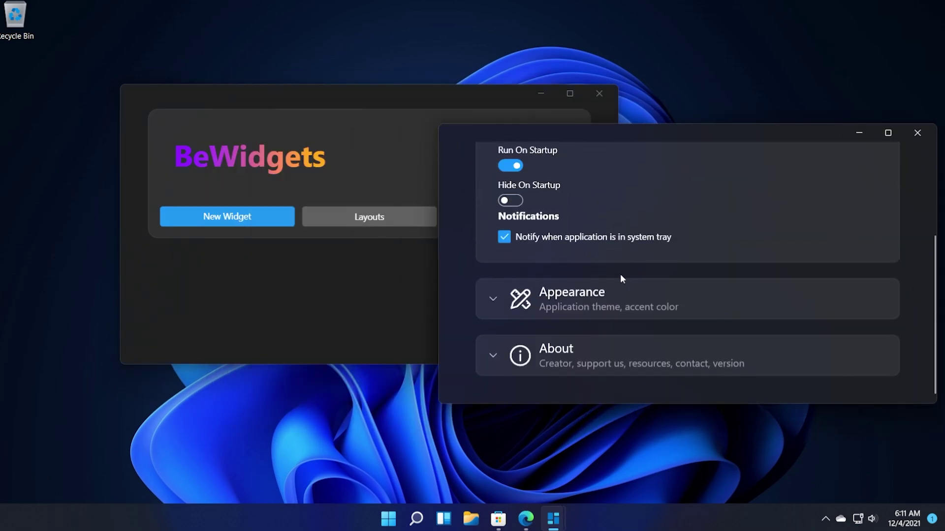
scroll(620, 273, up, 2)
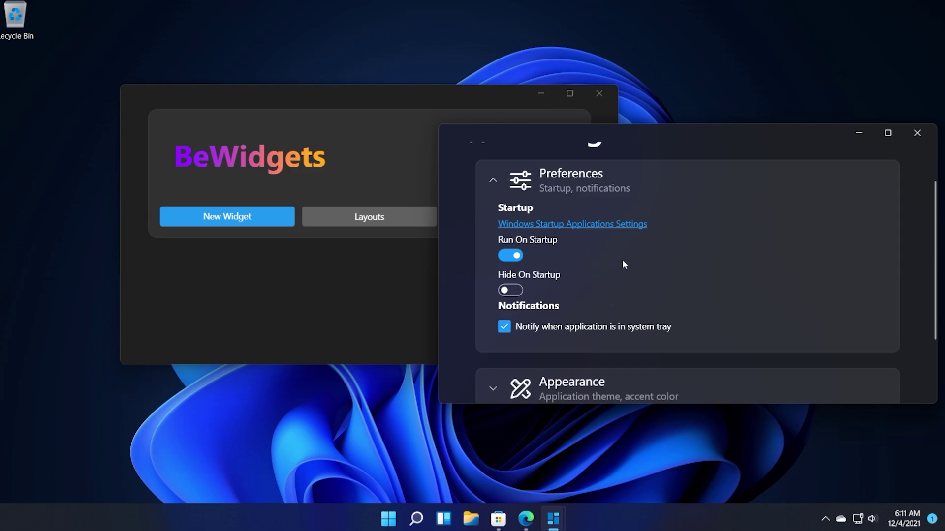
scroll(612, 255, down, 2)
- Expand the Appearance theme options and About version info, then close Settings
click(493, 299)
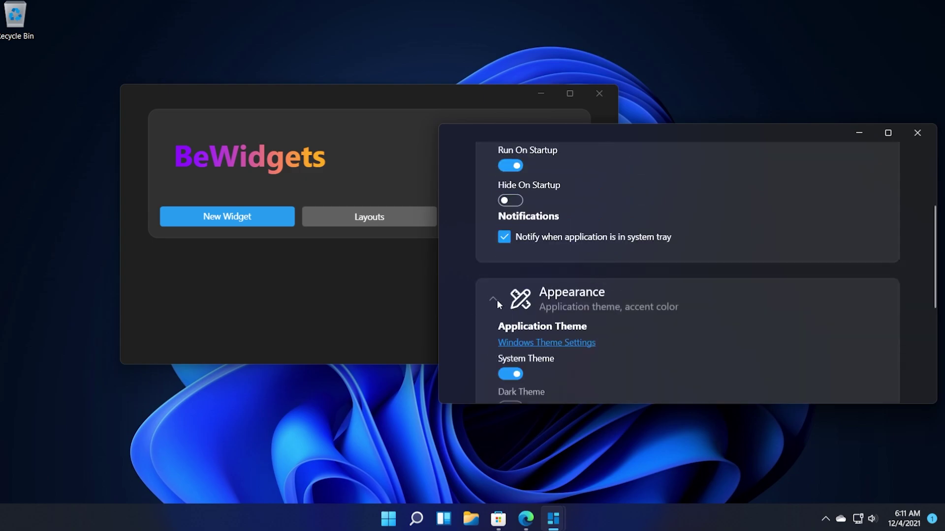
scroll(621, 269, down, 3)
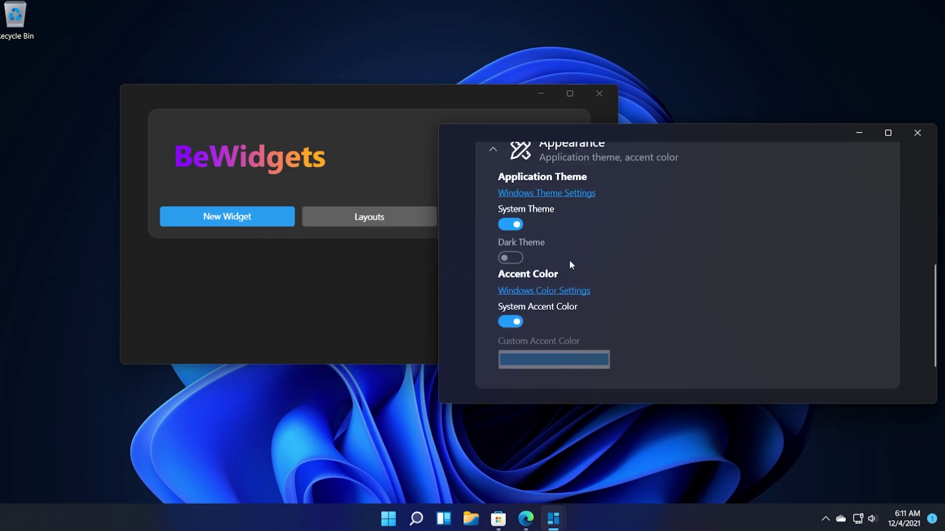
scroll(573, 265, down, 2)
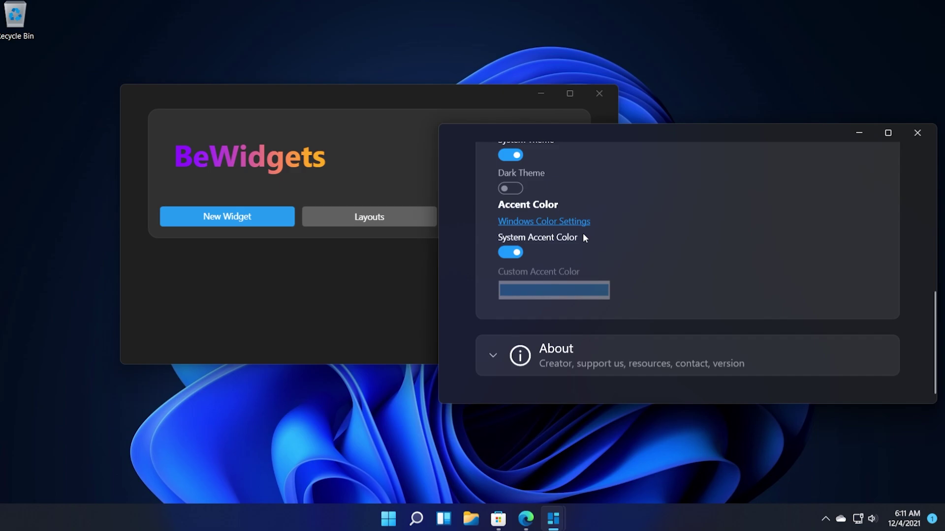
click(499, 361)
scroll(631, 332, down, 5)
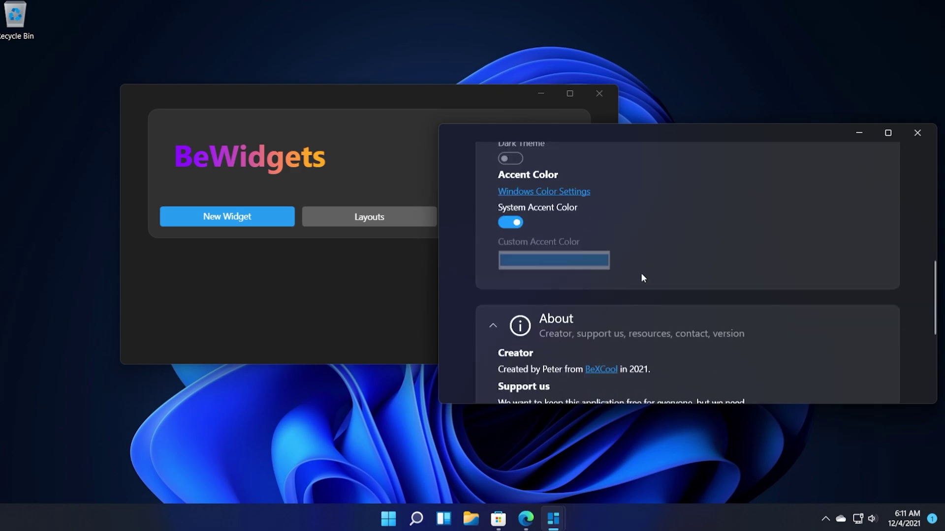
scroll(631, 334, up, 5)
scroll(632, 340, up, 3)
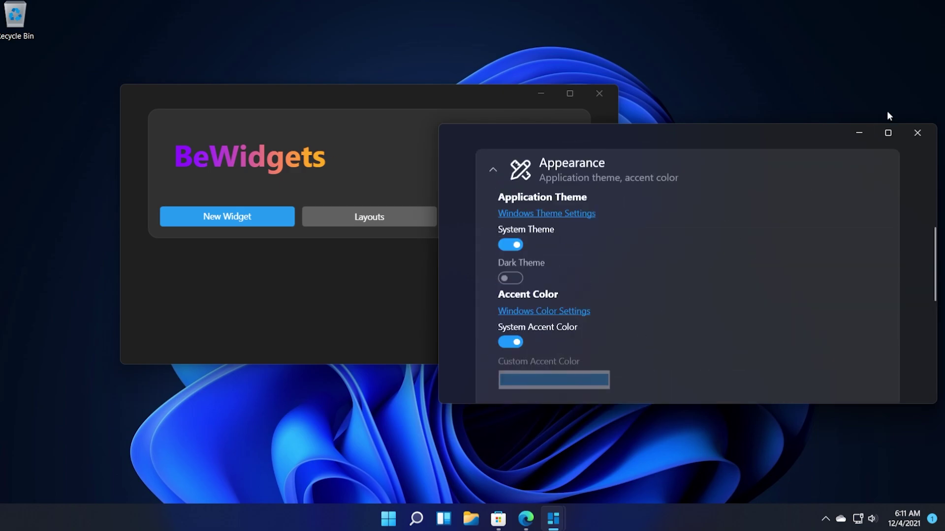
click(916, 133)
- Add a new widget, rename it Clock, and keep its type as Time
click(239, 218)
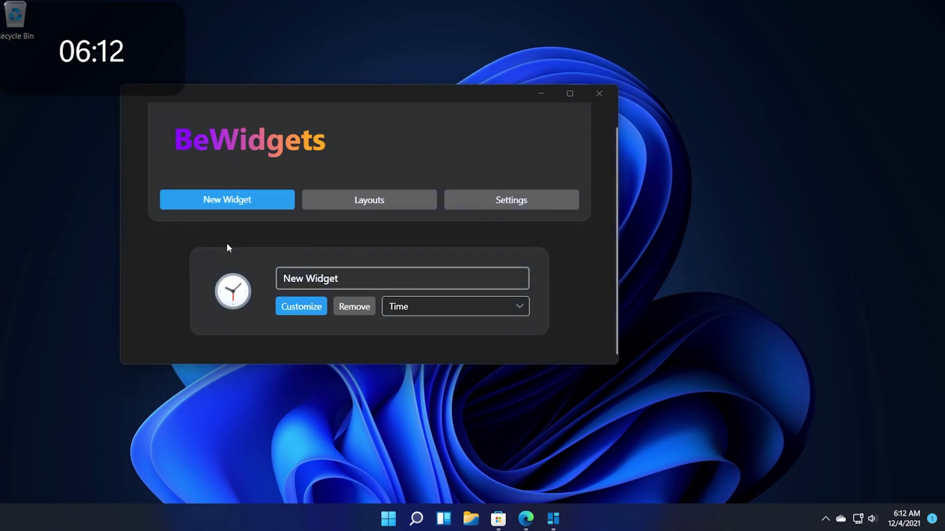
click(365, 279)
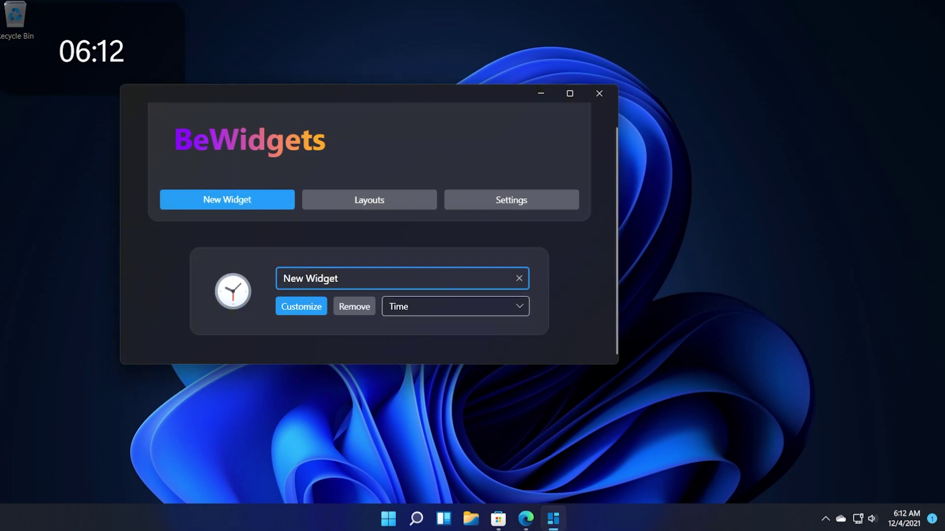
key(ctrl+shift+Left)
key(ctrl+shift+Left)
text(Clock)
click(423, 307)
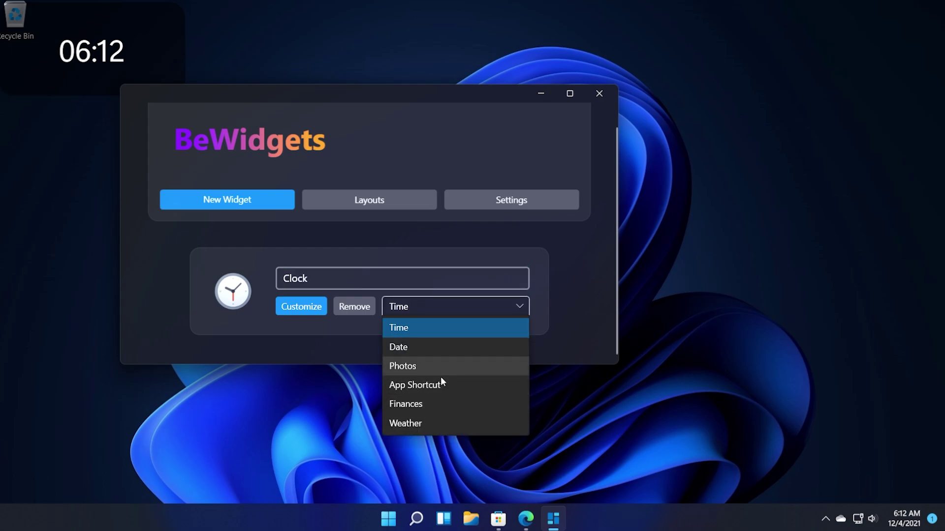
click(336, 347)
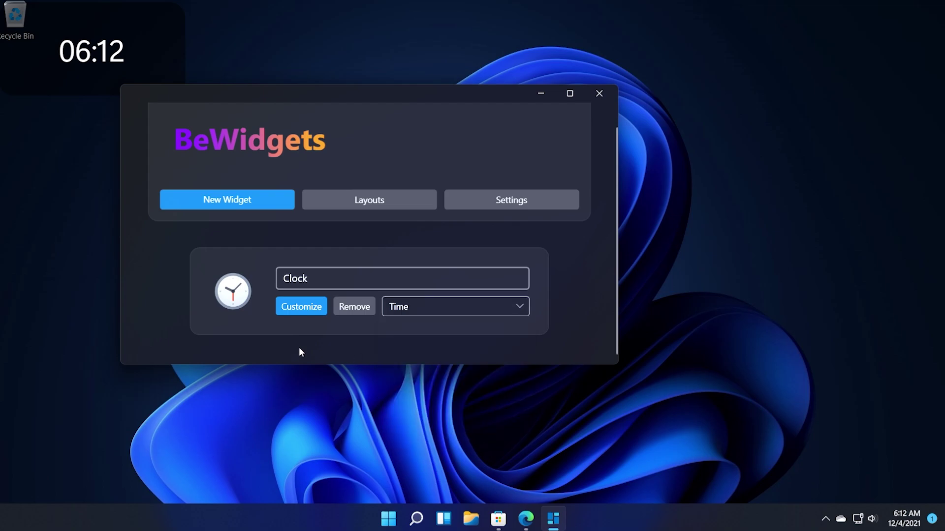
click(301, 307)
- Under Time Text, raise the clock's font size to 83 and set font weight to Black
drag(287, 113, 770, 81)
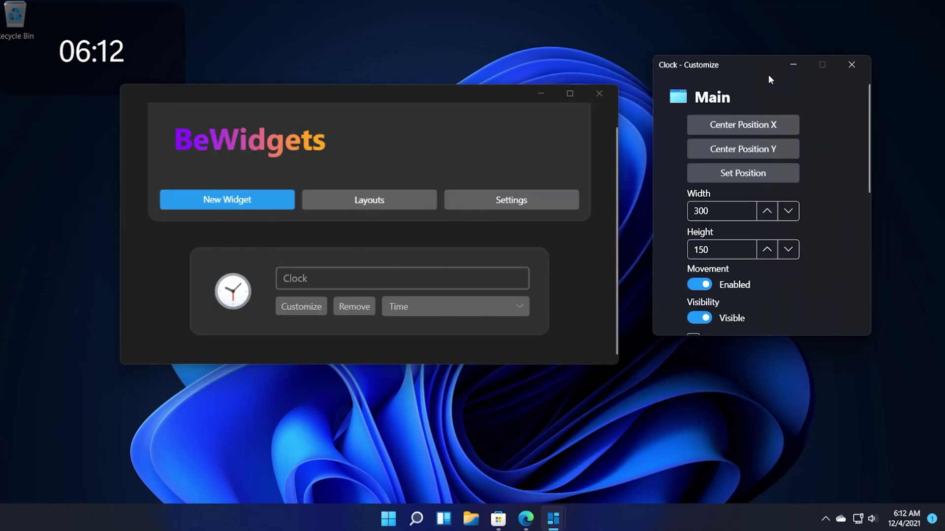
scroll(802, 251, down, 3)
scroll(801, 247, down, 3)
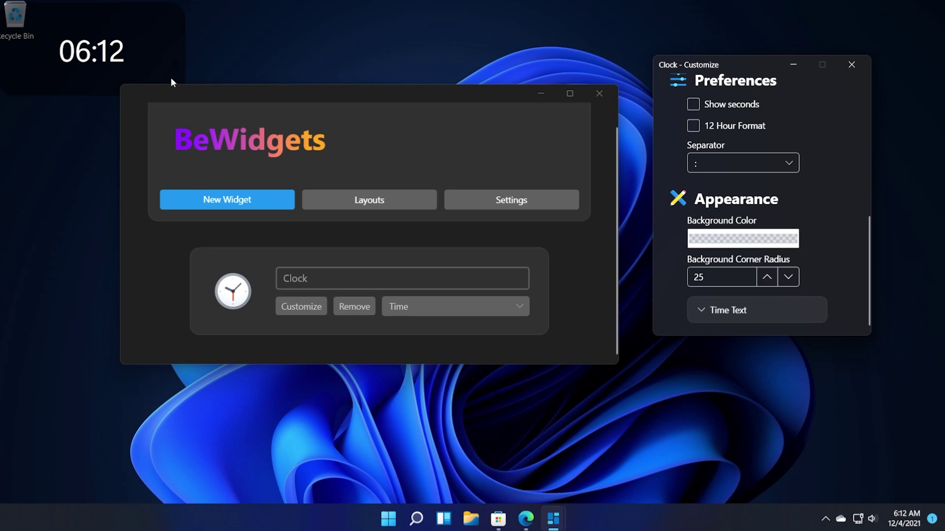
click(723, 310)
scroll(838, 262, down, 3)
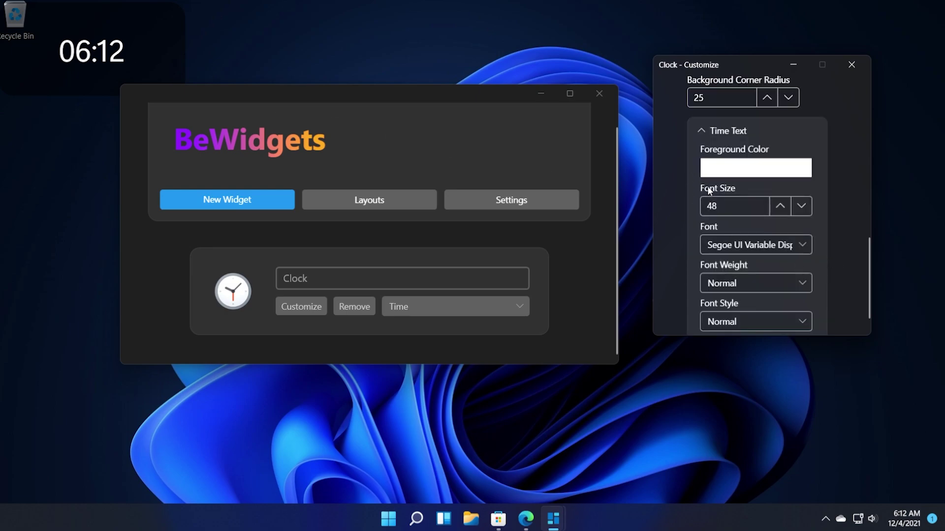
drag(780, 206, 780, 206)
scroll(797, 281, down, 1)
click(769, 259)
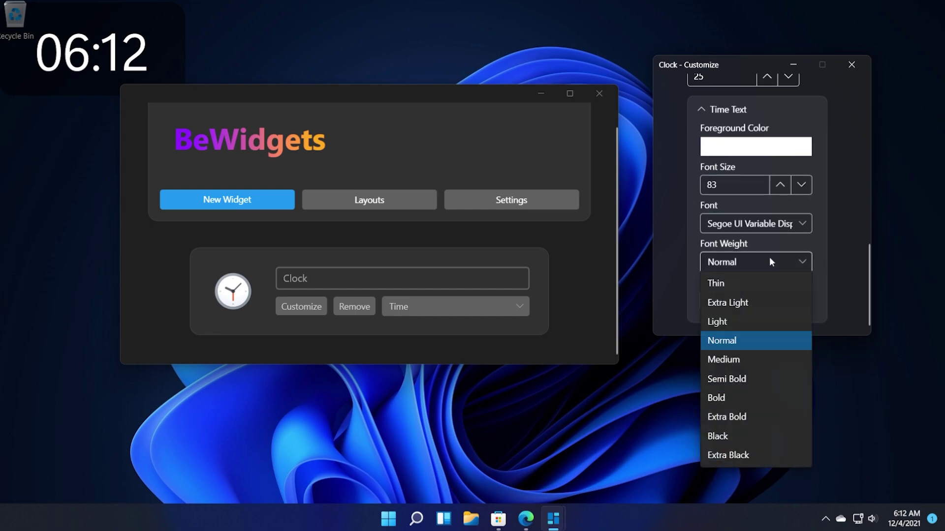
click(724, 440)
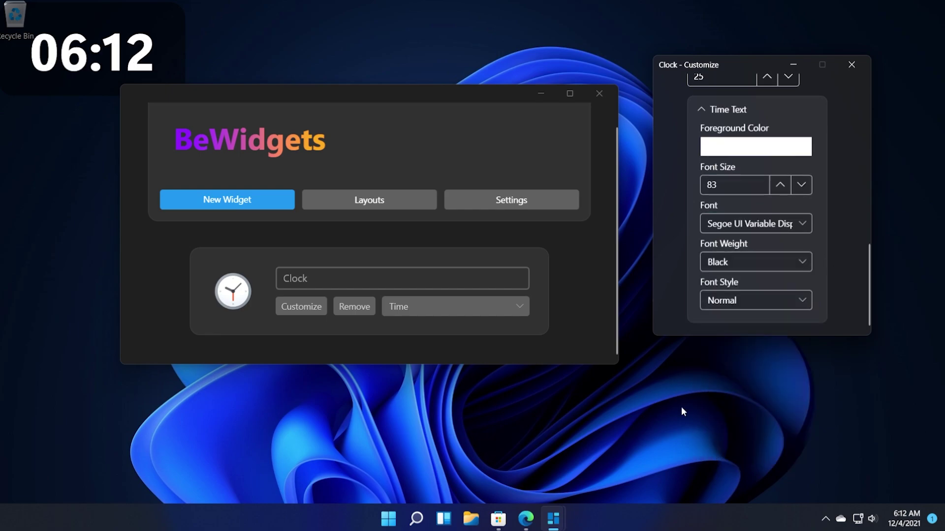
- Turn on Show seconds so the clock reads 06:13:30
drag(785, 185, 779, 187)
drag(870, 252, 875, 153)
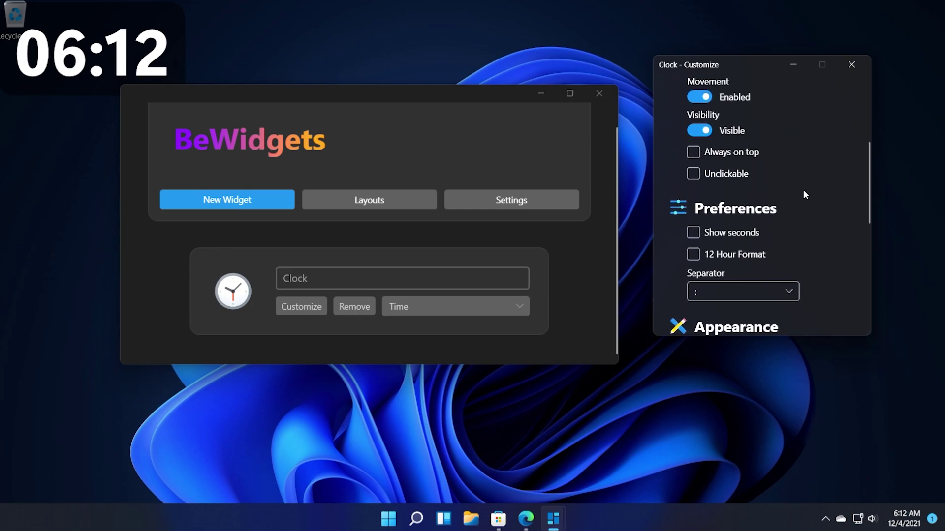
scroll(803, 193, up, 2)
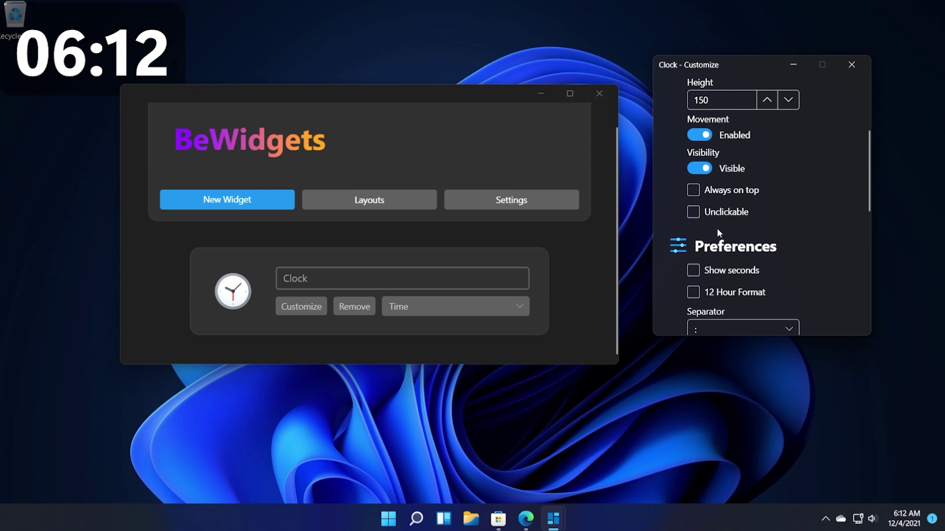
scroll(804, 222, down, 3)
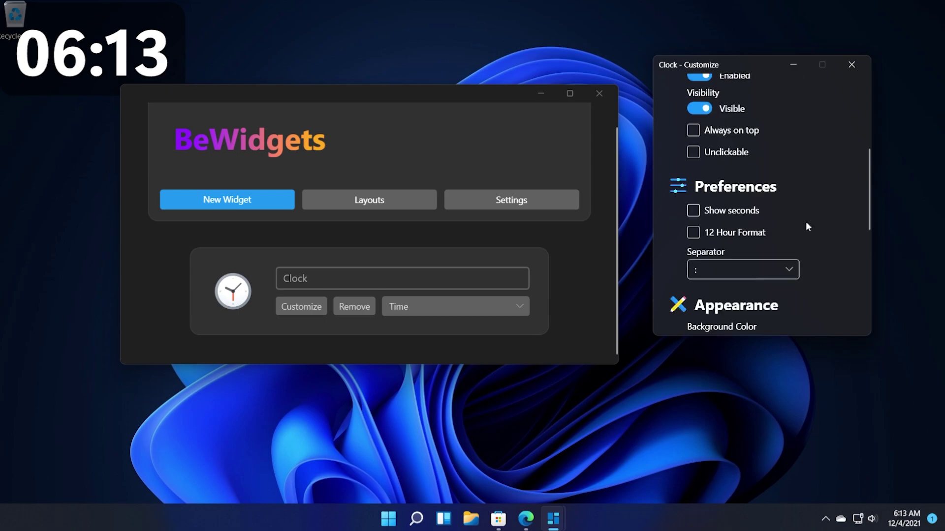
click(731, 212)
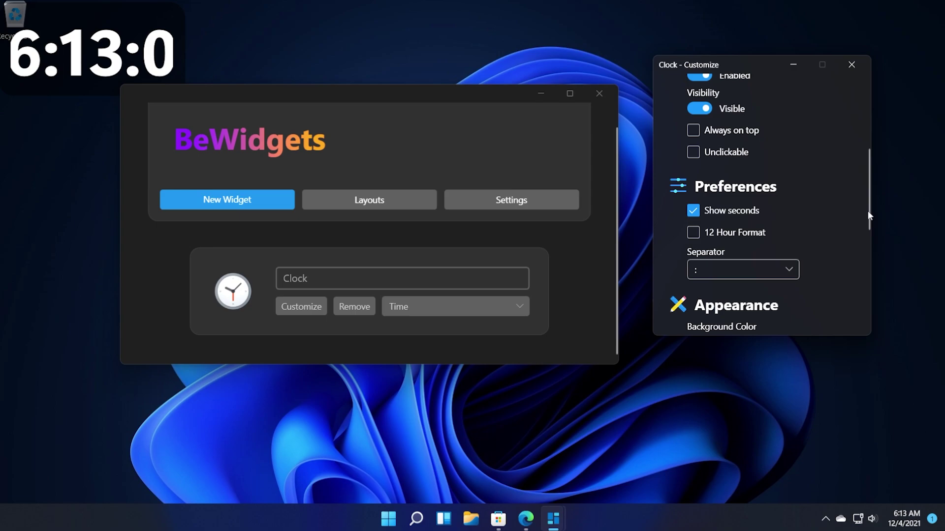
drag(866, 211, 867, 306)
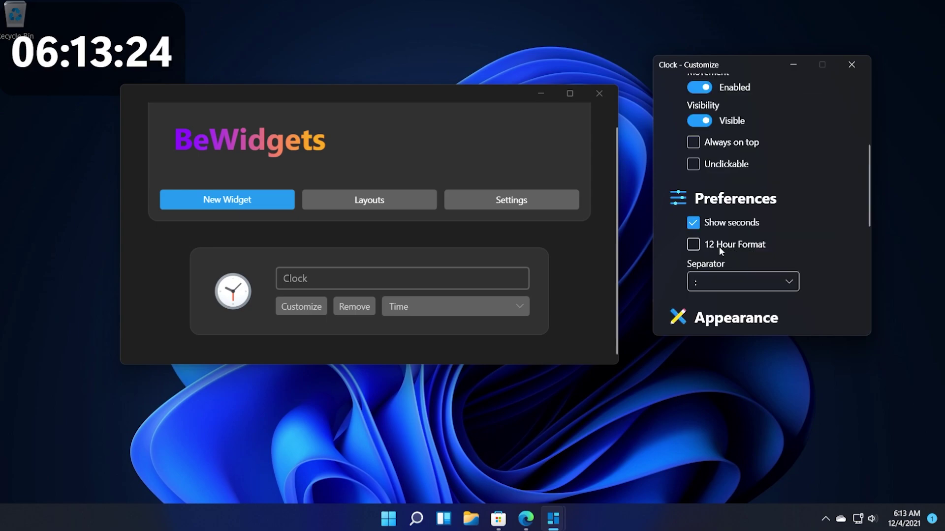
click(870, 147)
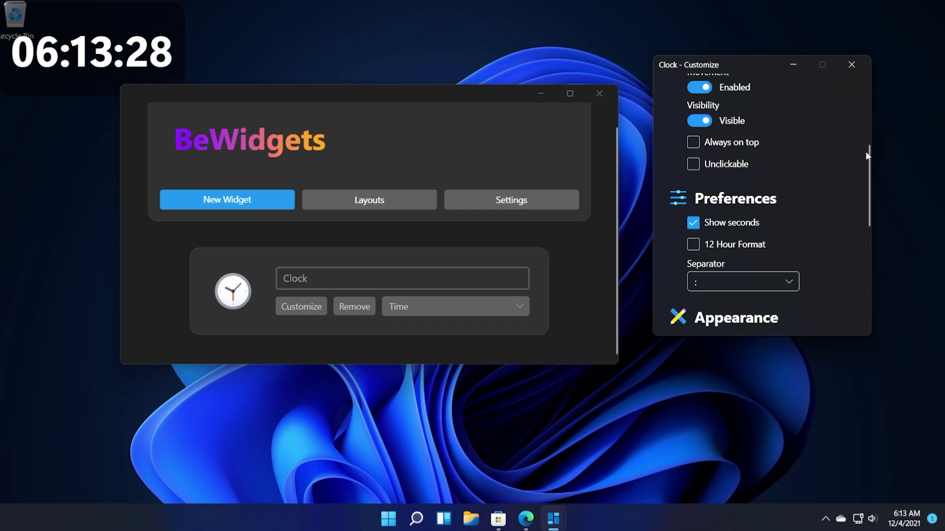
drag(866, 152, 870, 84)
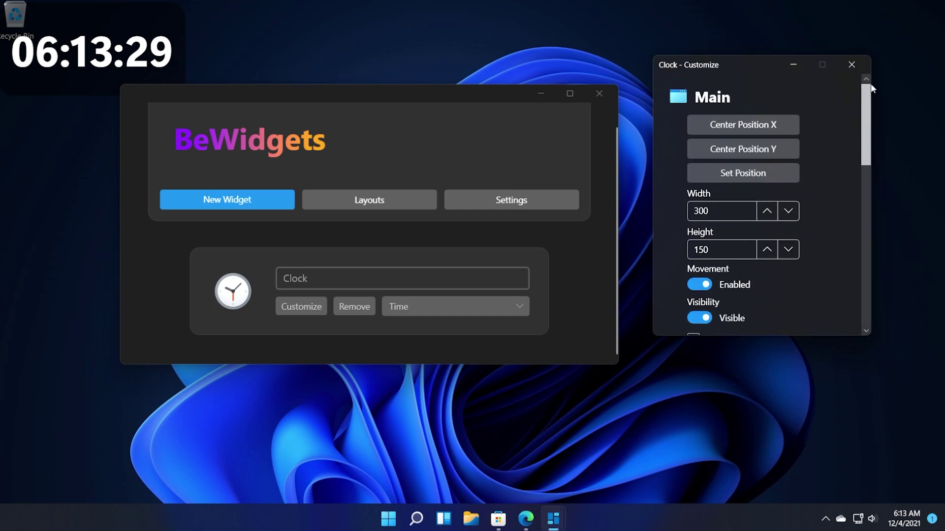
- Close the clock's customization, drag the clock to the top-right corner, and add another widget
click(851, 65)
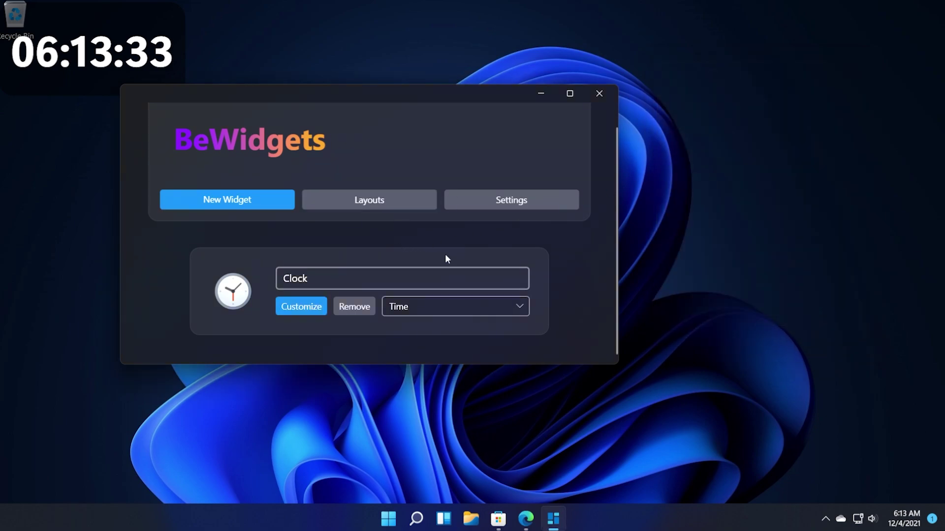
drag(113, 19, 826, 19)
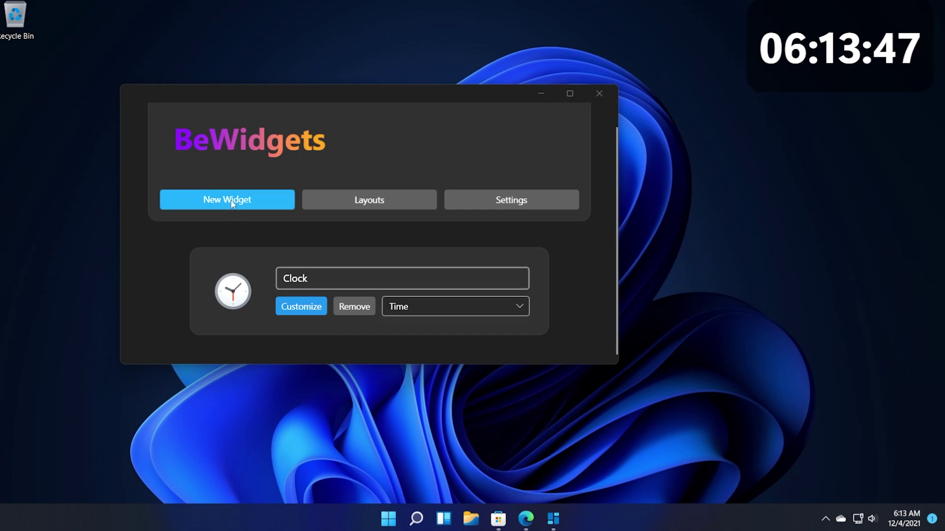
click(211, 199)
- Change the new widget's type to Weather, name it Weather, and dismiss the donation request
click(424, 305)
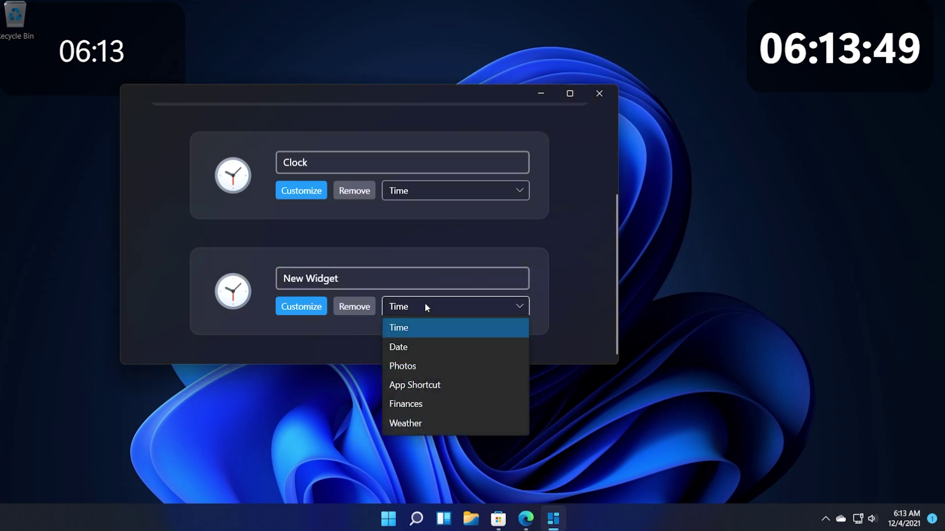
click(427, 423)
text(Wea)
text(ther)
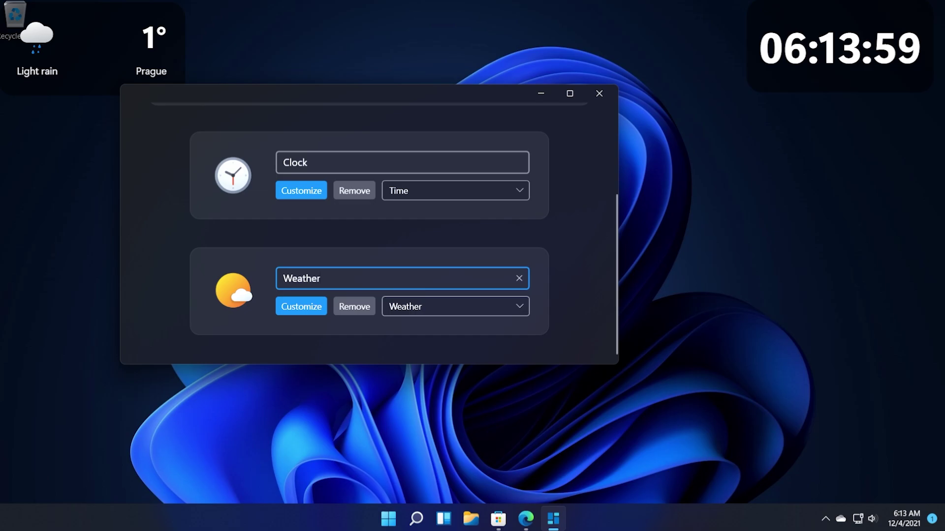
click(319, 310)
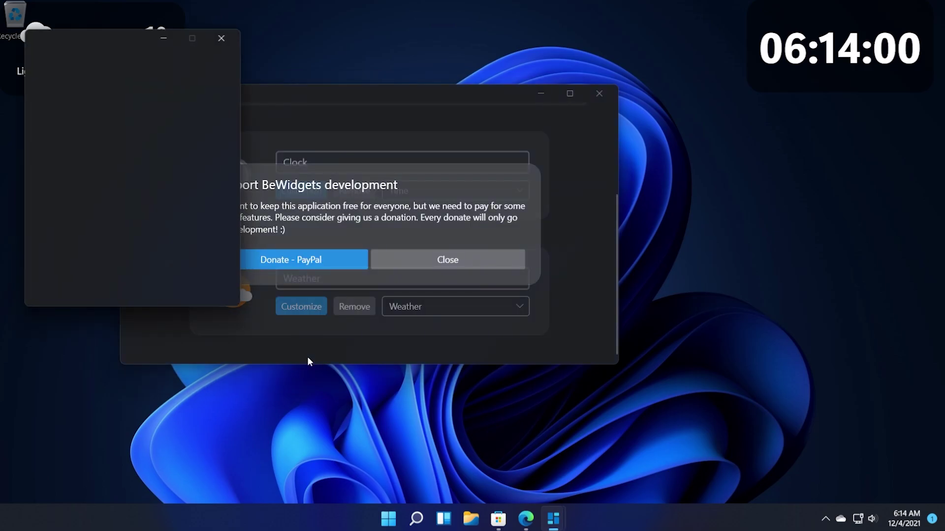
click(434, 258)
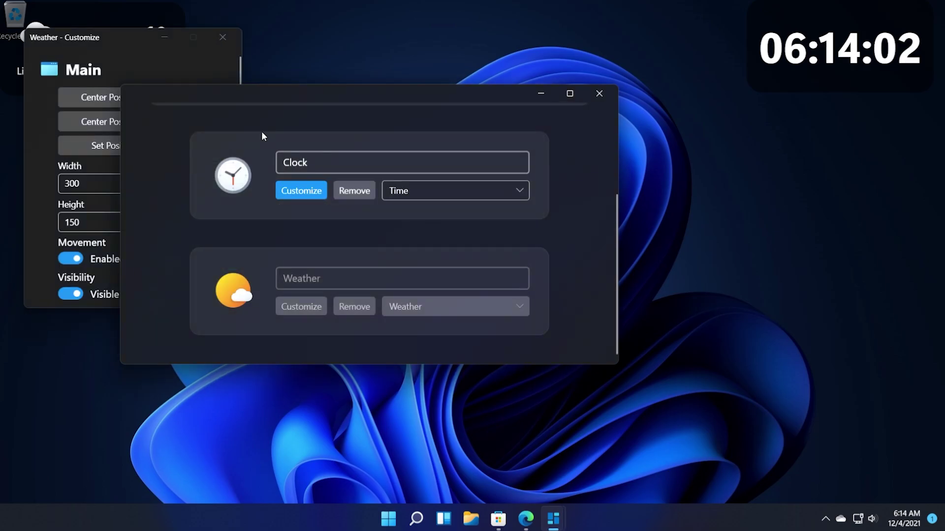
- Change the weather city from Prague to Bucharest
drag(131, 49, 780, 150)
scroll(778, 296, down, 10)
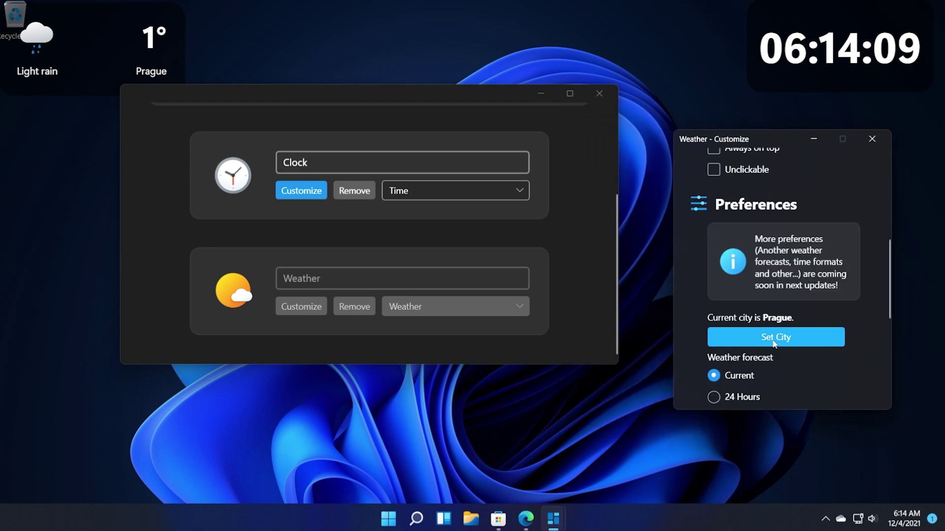
click(774, 340)
double_click(719, 269)
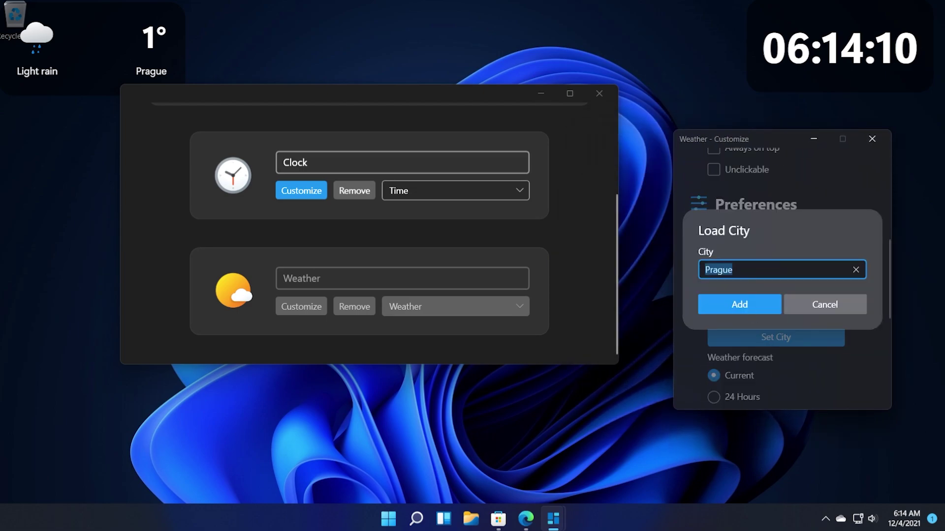
text(Bucharest)
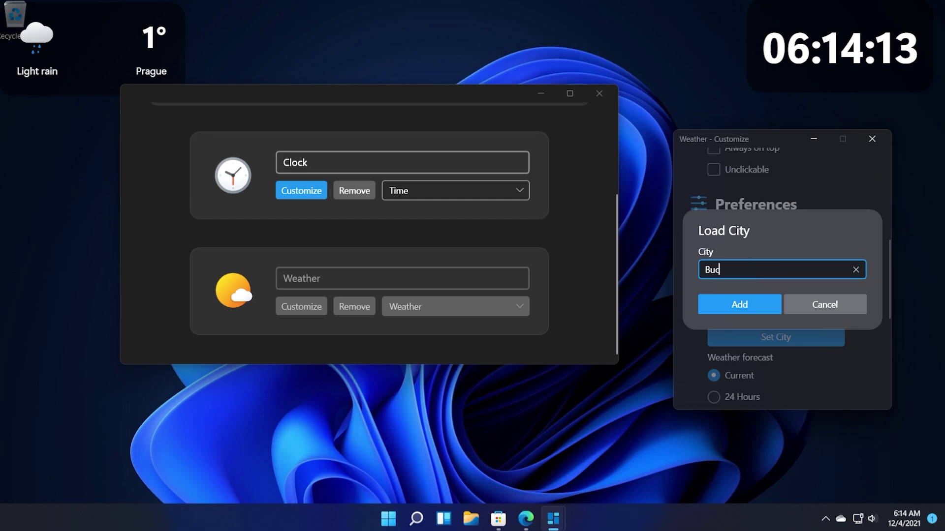
click(727, 304)
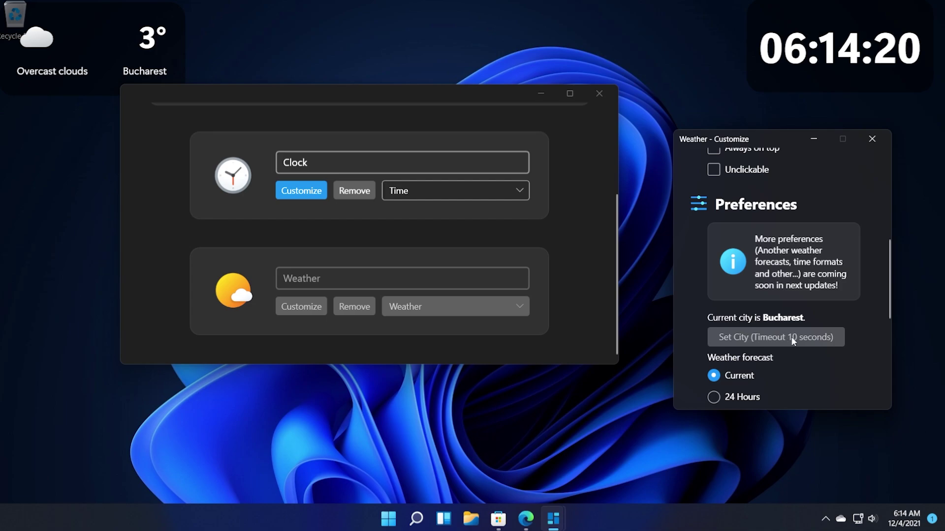
- Keep Celsius as the unit, expand the Temperature and City Text sections, then close customization
scroll(847, 338, down, 1)
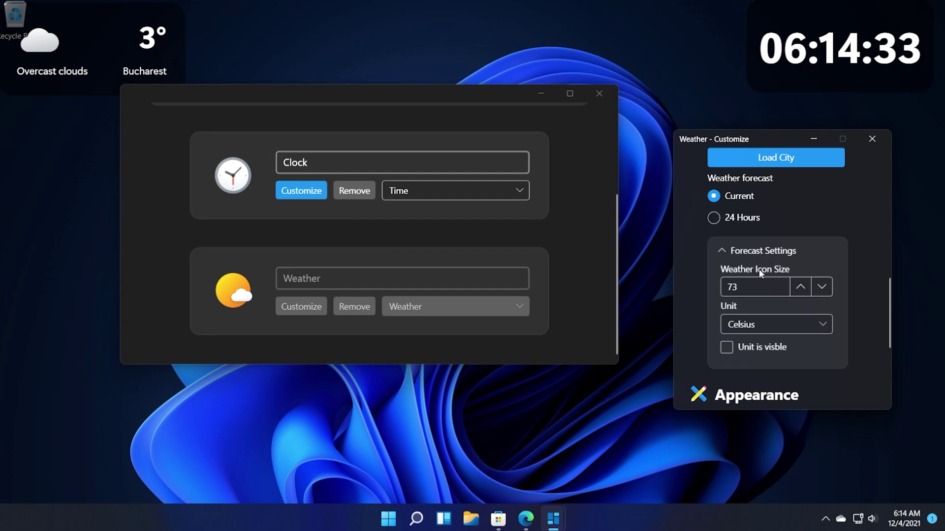
click(779, 323)
click(778, 319)
scroll(771, 228, down, 4)
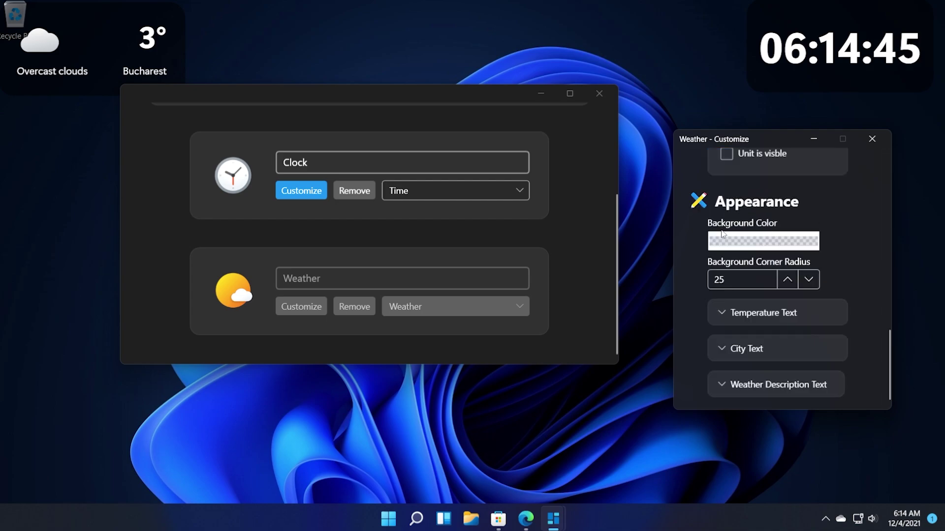
click(778, 315)
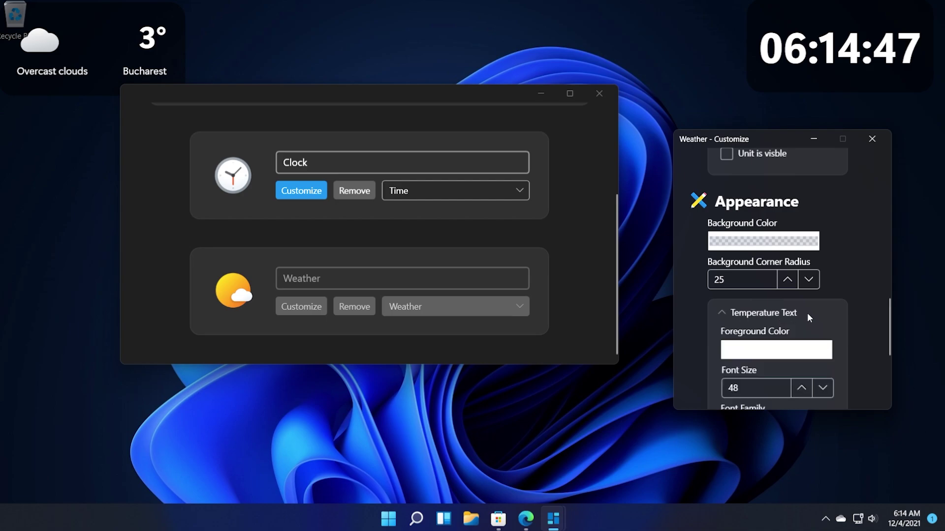
scroll(807, 313, down, 4)
click(826, 344)
scroll(836, 339, down, 6)
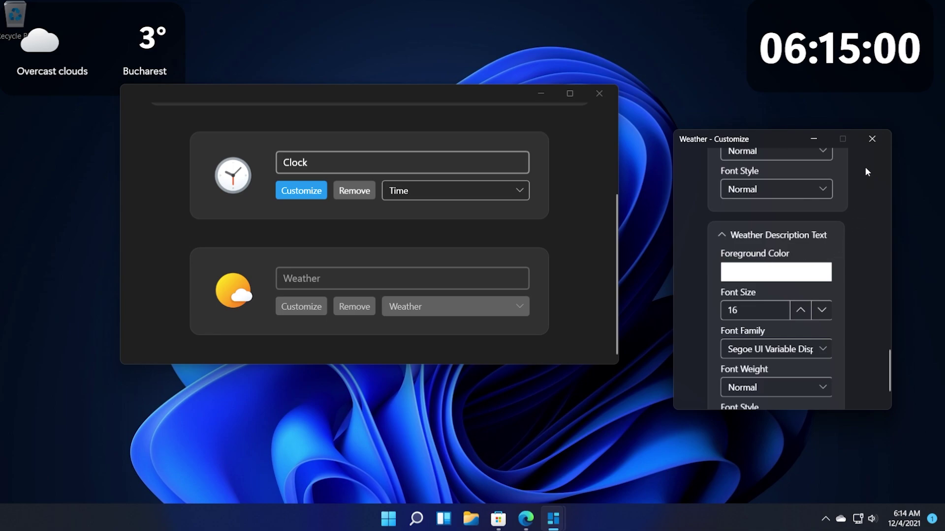
click(872, 139)
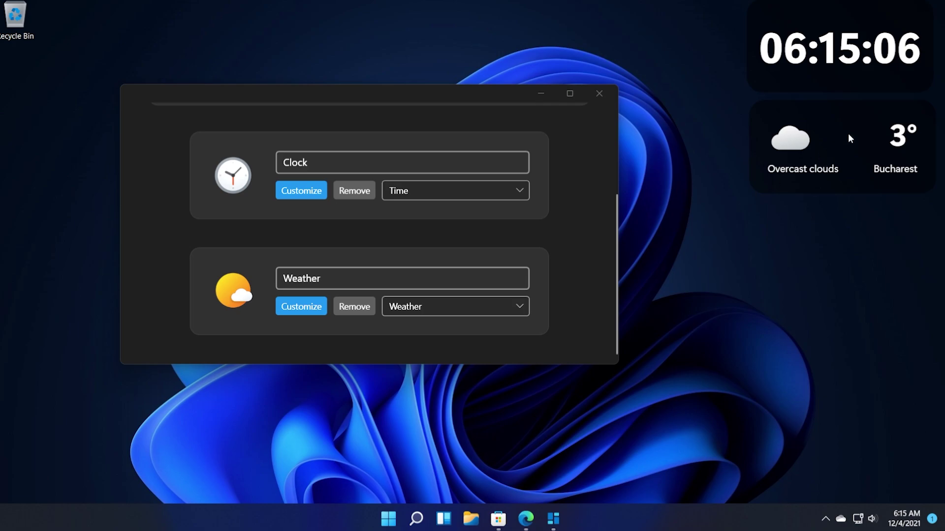
- Add a third widget set to the Date type, showing 04.12.2021, and rename it Date
scroll(336, 271, up, 2)
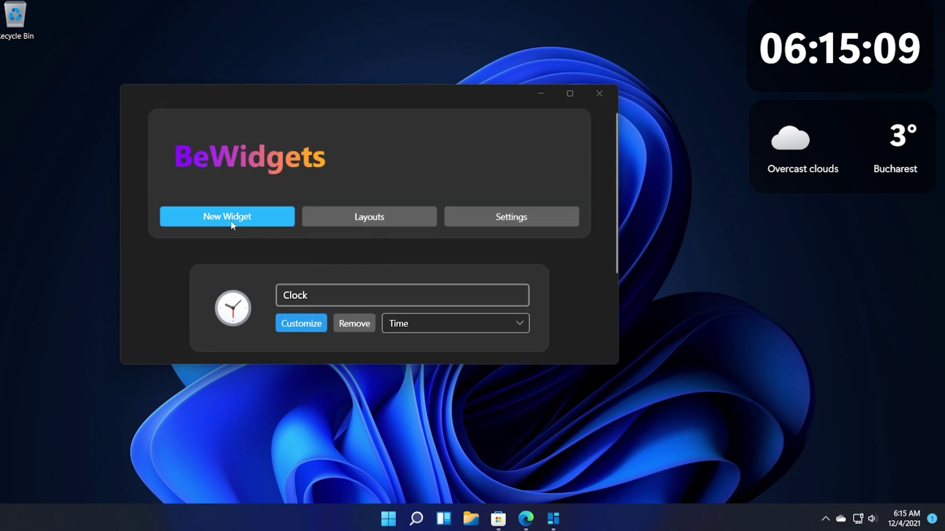
click(231, 218)
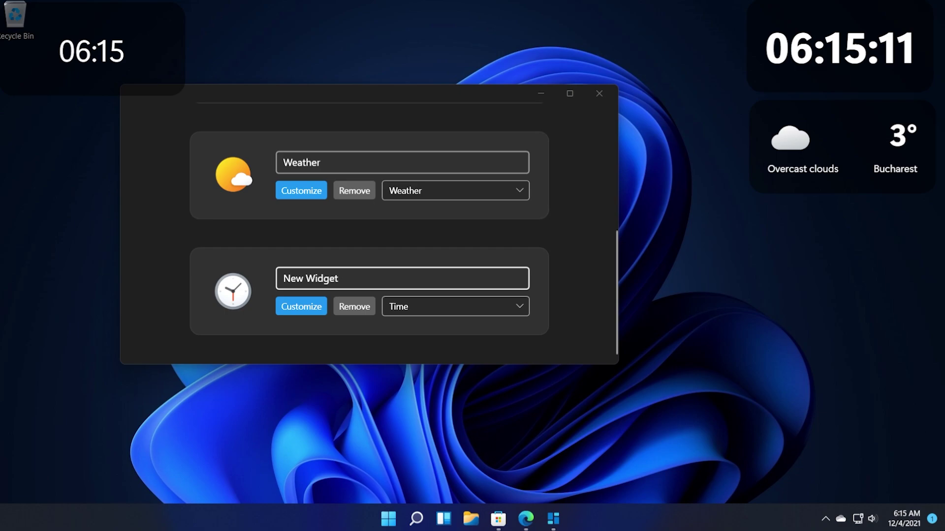
click(441, 303)
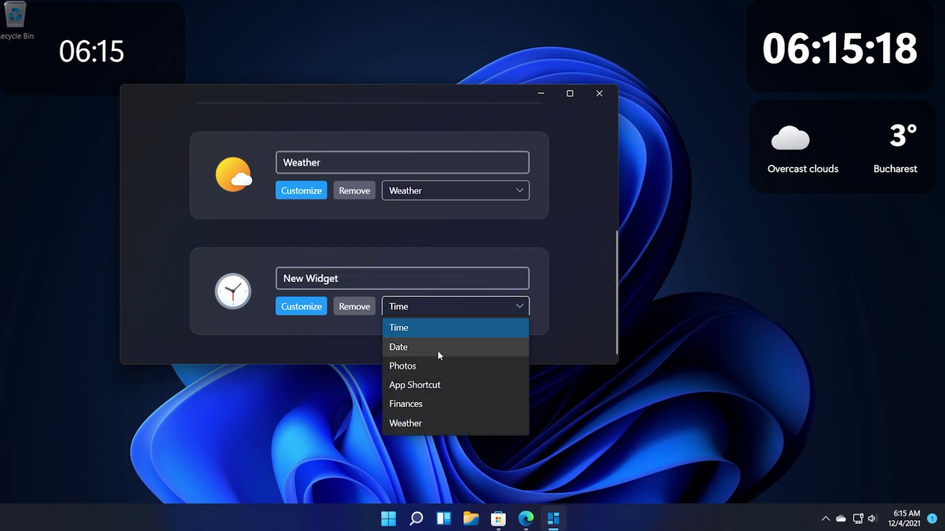
click(437, 349)
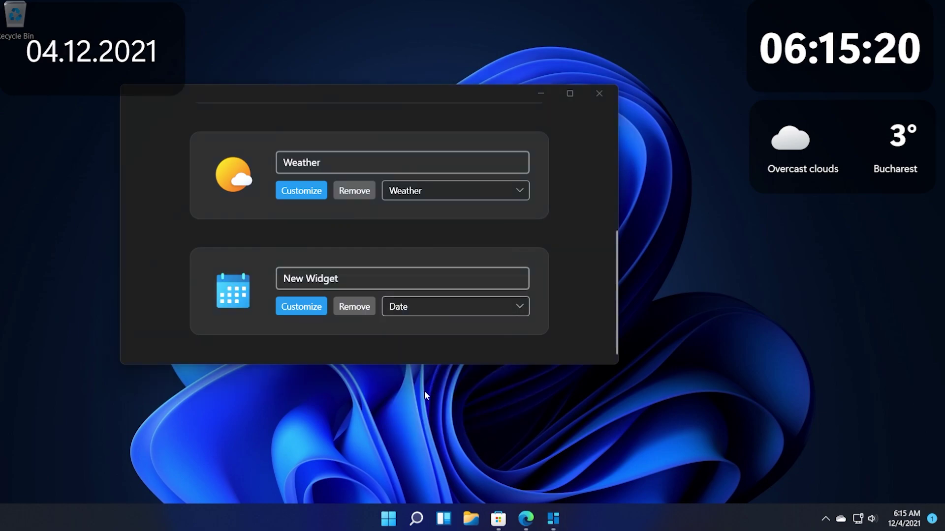
double_click(322, 279)
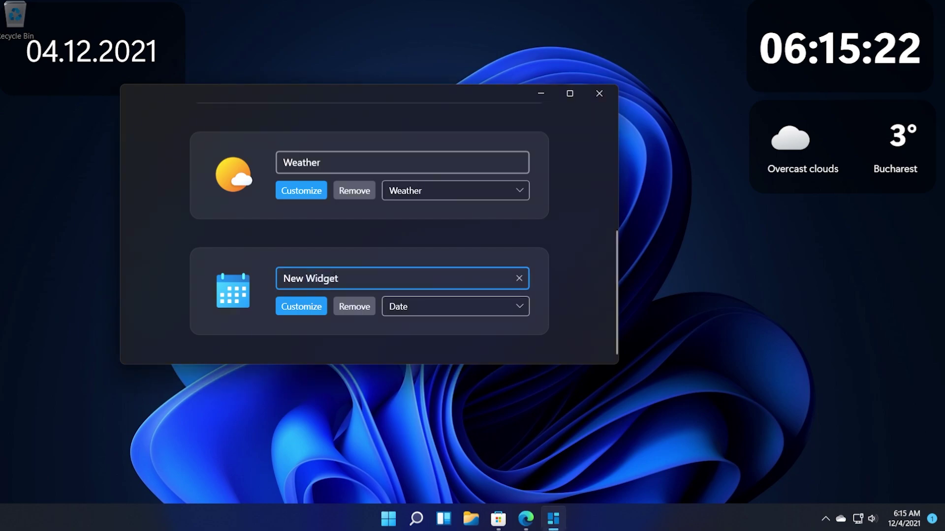
click(424, 305)
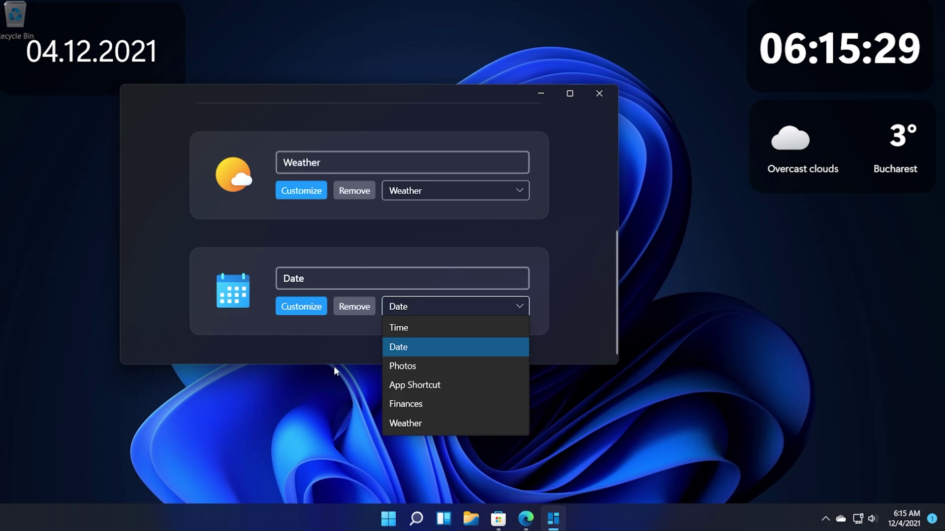
- Change the date widget's text to Black font weight in its customization settings
click(300, 353)
click(301, 307)
drag(205, 120, 734, 160)
scroll(796, 326, down, 5)
click(706, 399)
scroll(801, 320, down, 3)
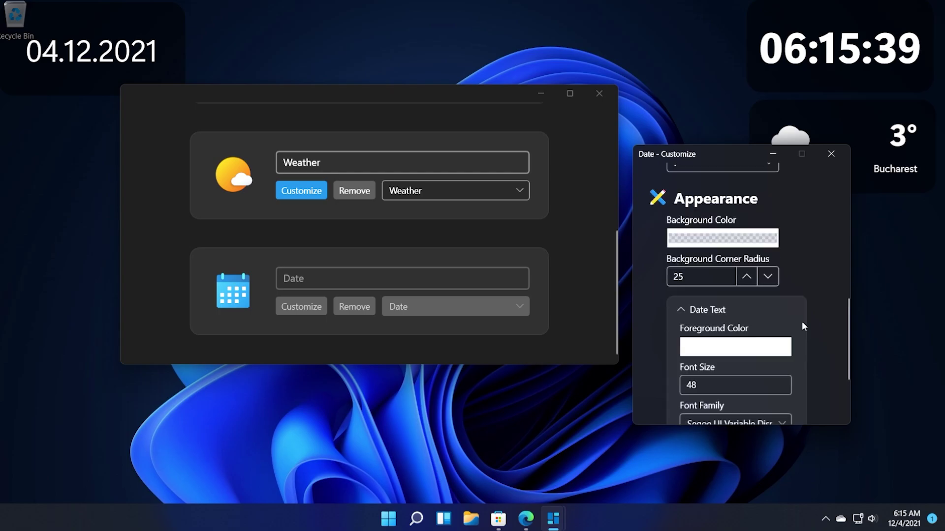
scroll(801, 321, down, 2)
click(734, 372)
click(788, 326)
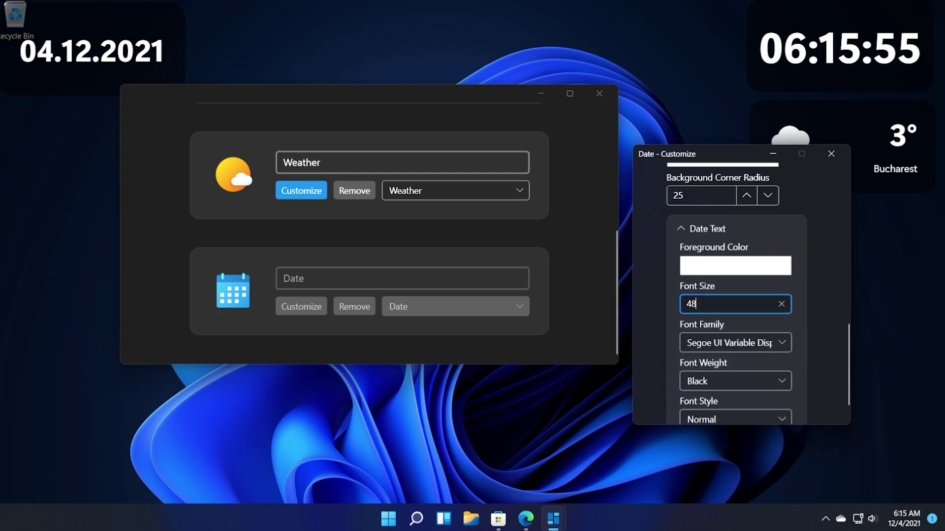
- Set the date text size to 55 and move the widget beneath the Bucharest weather widget
key(ctrl+a)
text(55)
click(831, 154)
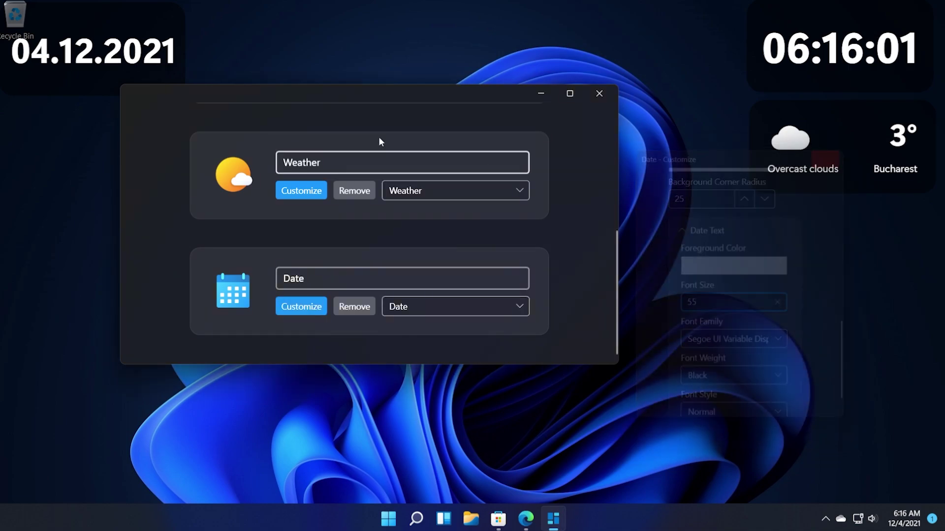
drag(103, 30, 840, 228)
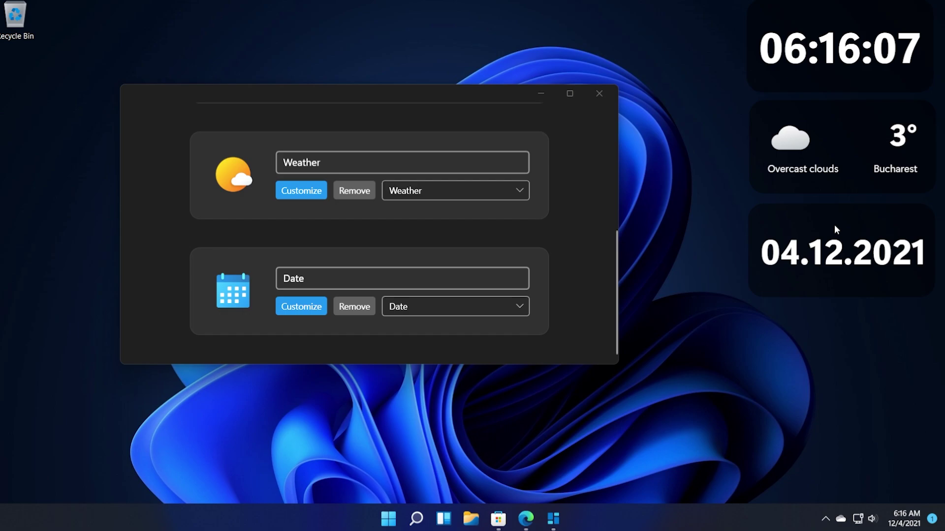
- Try a transparent background on the date widget, then switch it to the black swatch
click(301, 307)
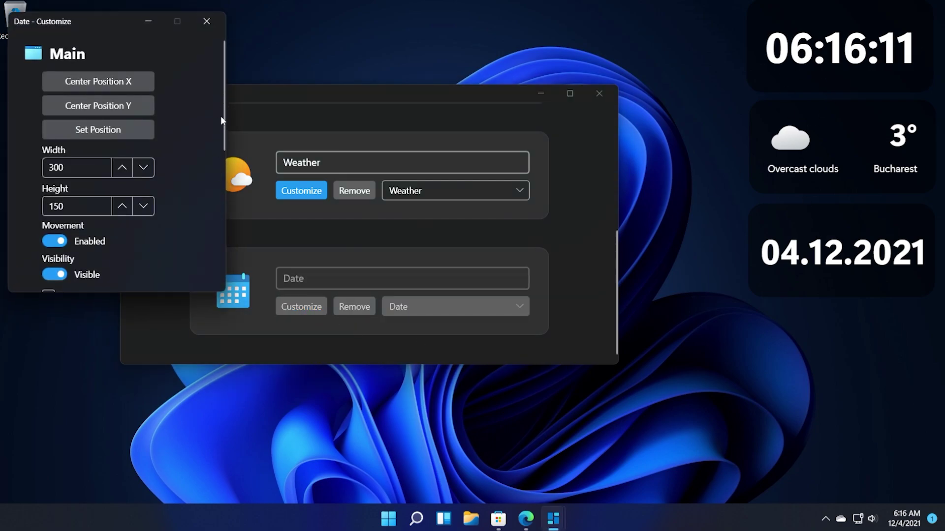
scroll(171, 175, down, 8)
click(98, 195)
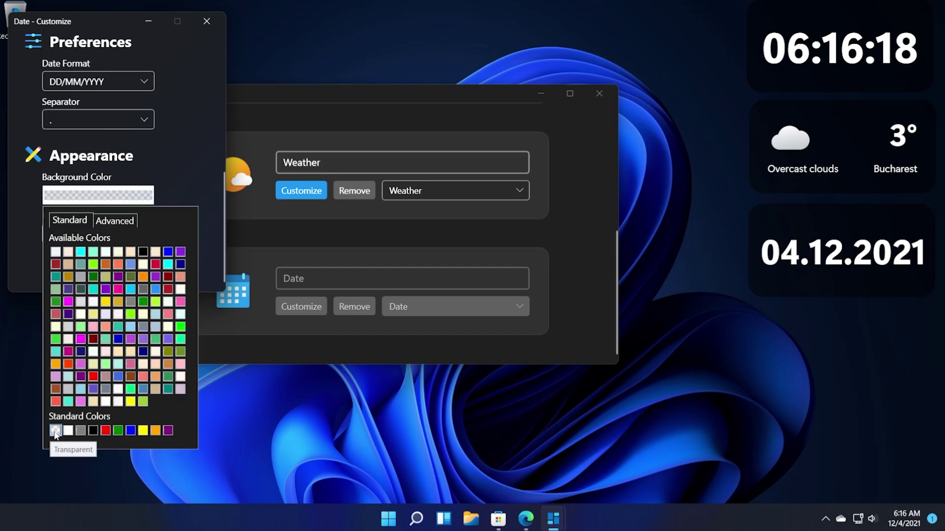
click(55, 432)
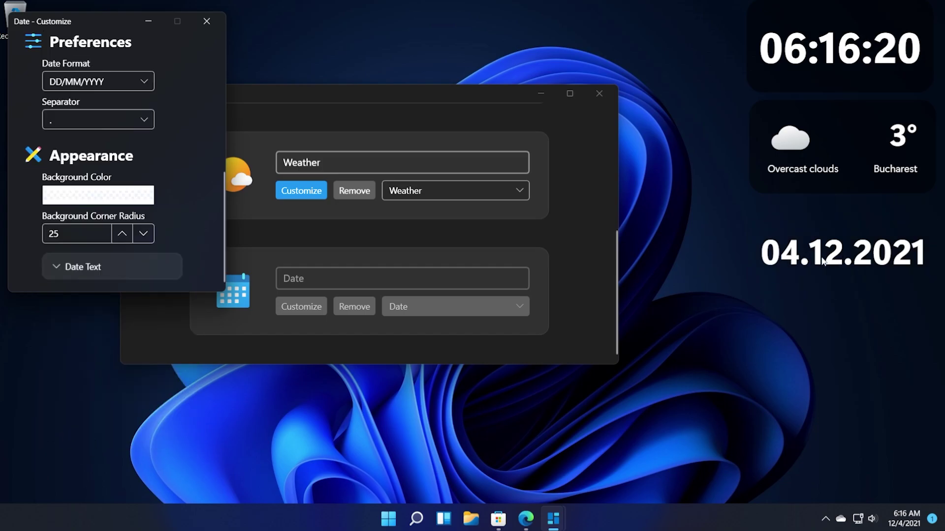
click(104, 202)
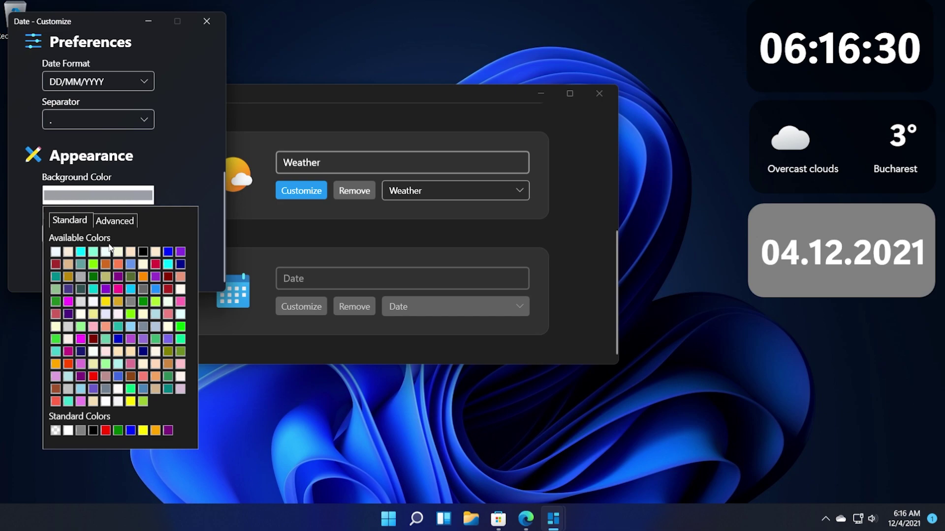
click(142, 251)
click(207, 22)
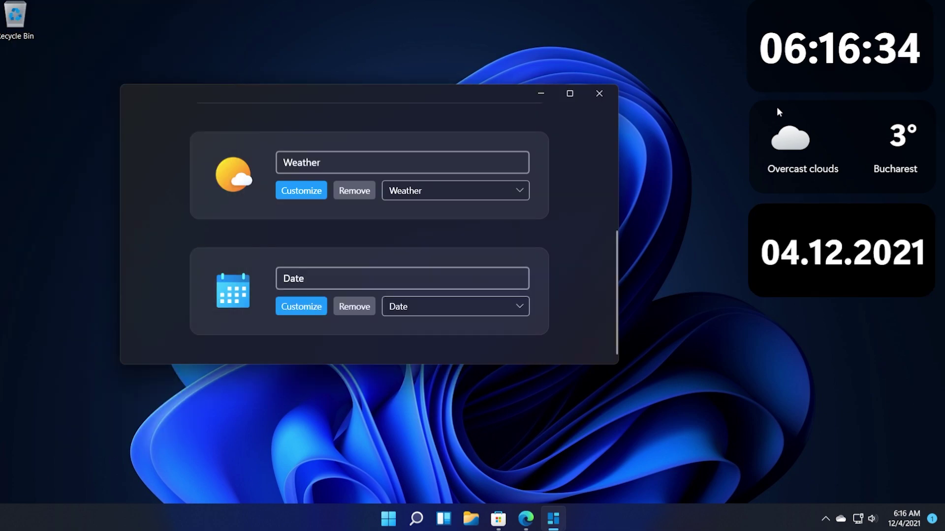
- Check the saved layouts NewLayout0 and NewLayout1 in the Layouts panel, then close it
drag(434, 97, 411, 102)
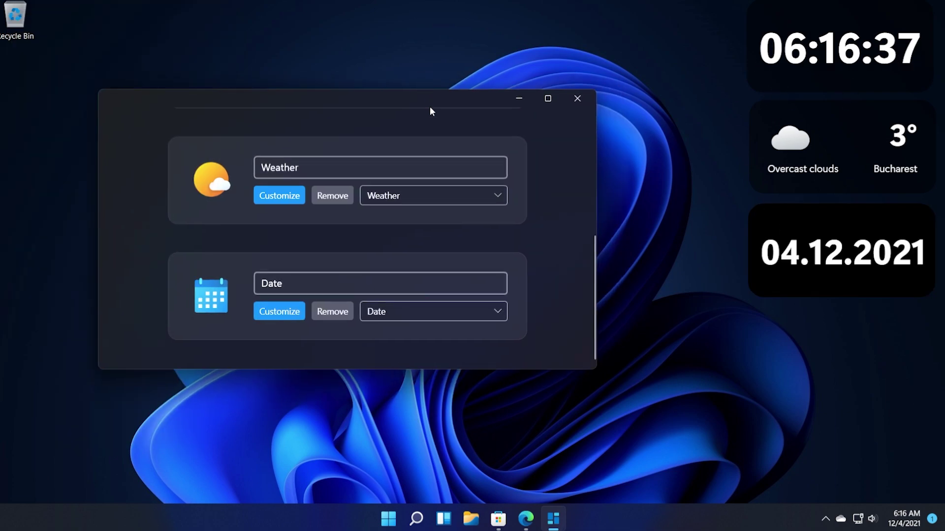
scroll(543, 217, up, 5)
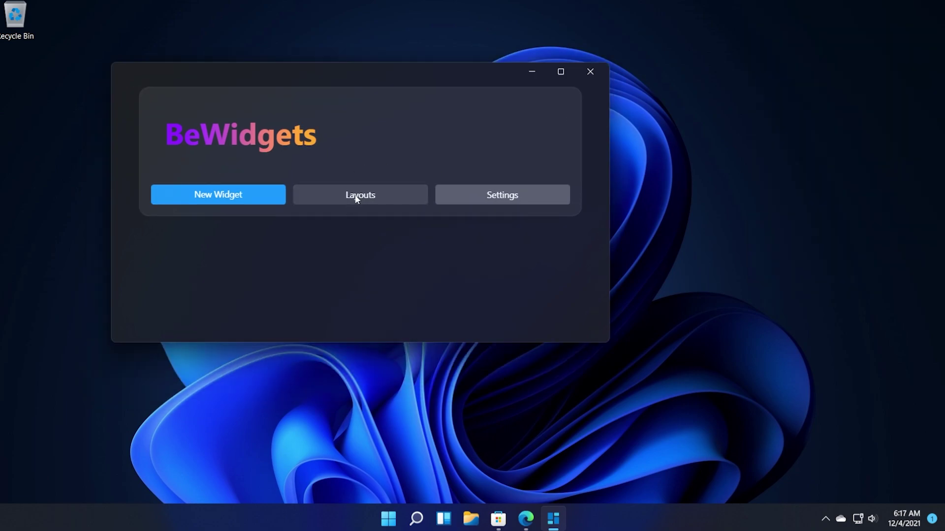
click(357, 196)
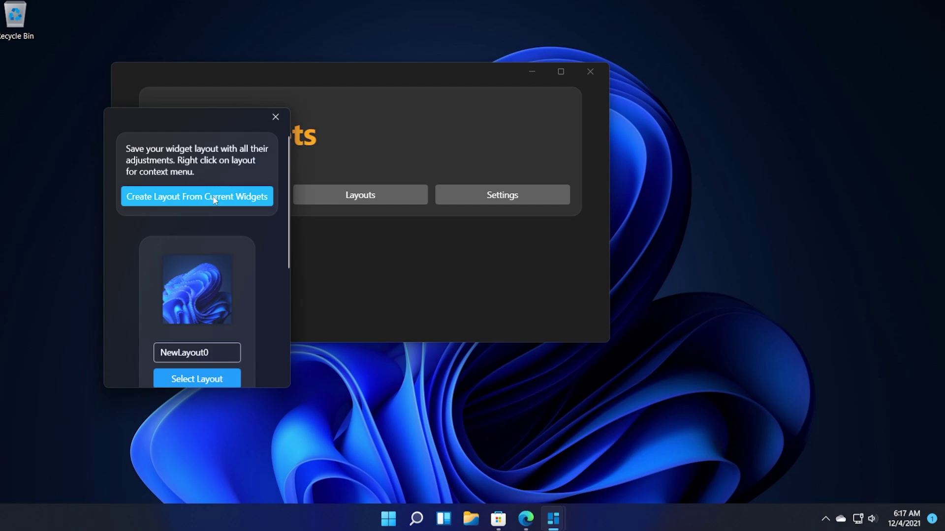
scroll(260, 228, down, 3)
scroll(261, 228, down, 2)
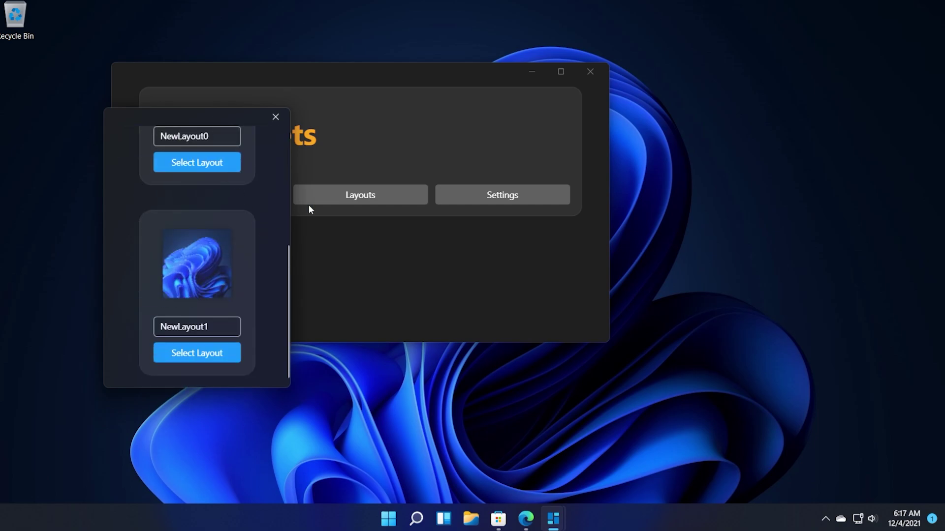
scroll(163, 240, up, 5)
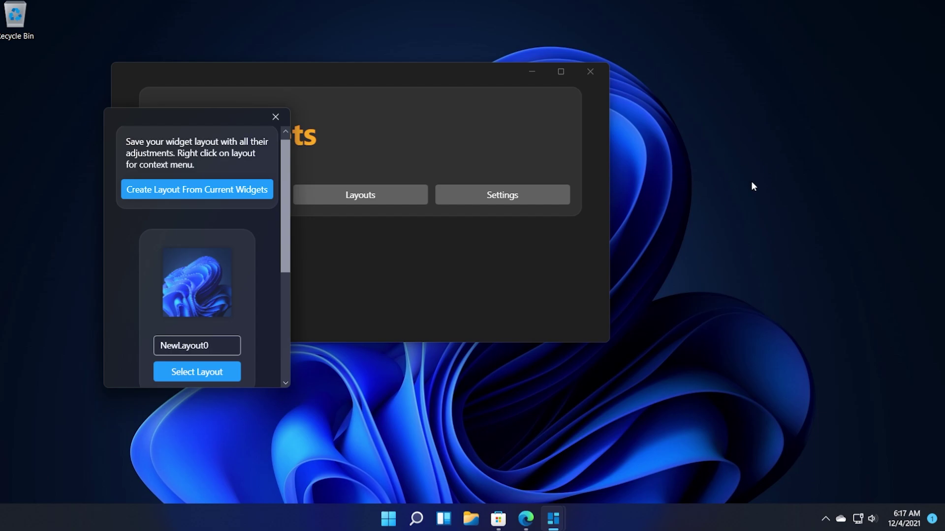
scroll(261, 231, down, 2)
scroll(193, 235, up, 3)
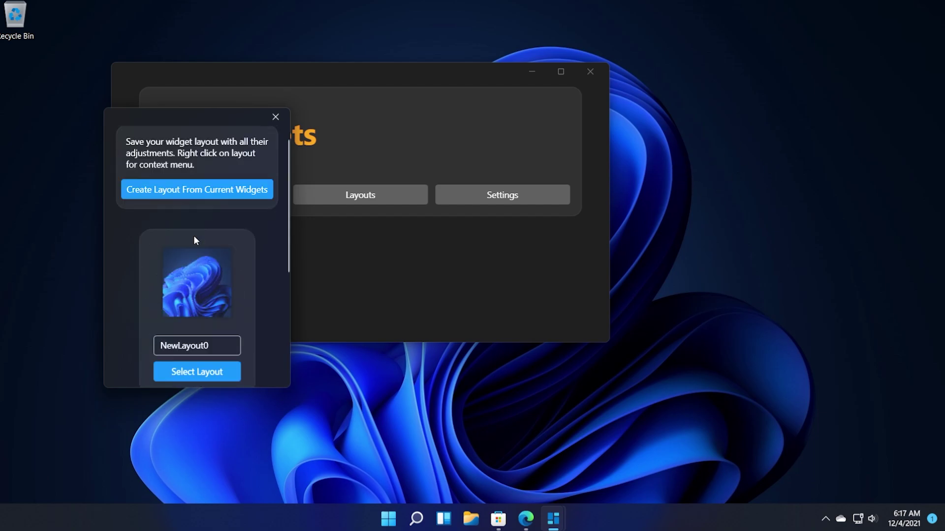
scroll(194, 254, down, 4)
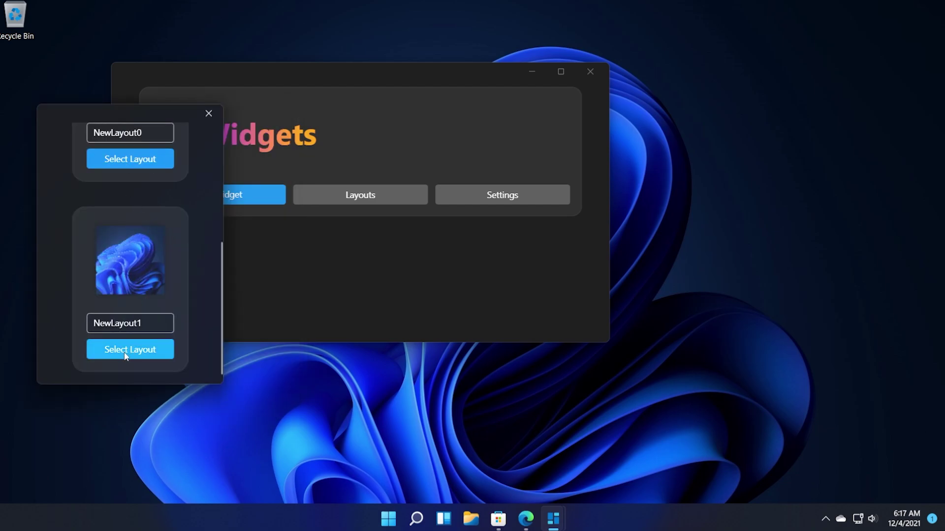
scroll(134, 231, up, 3)
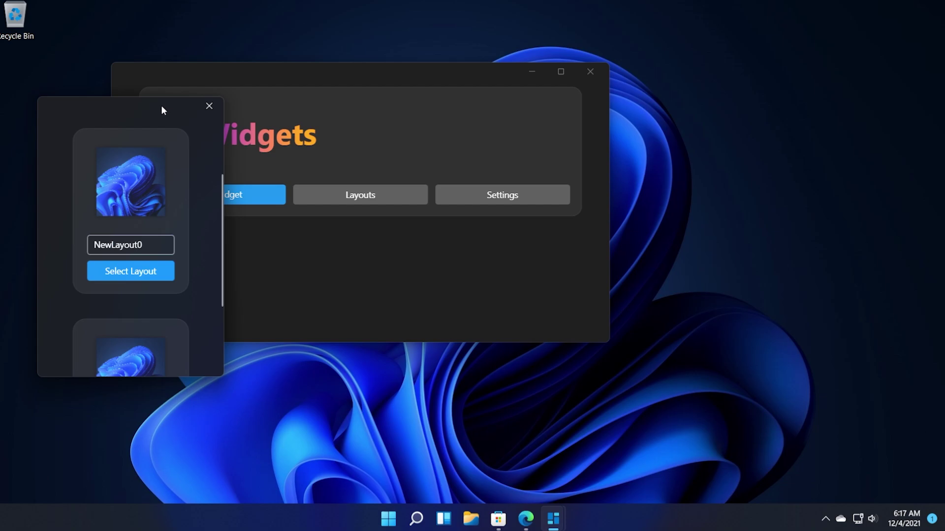
click(207, 106)
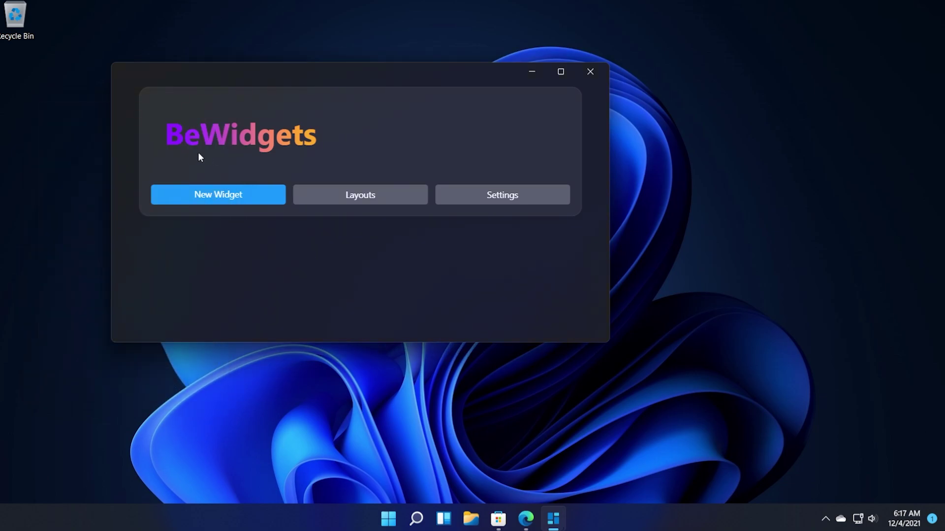